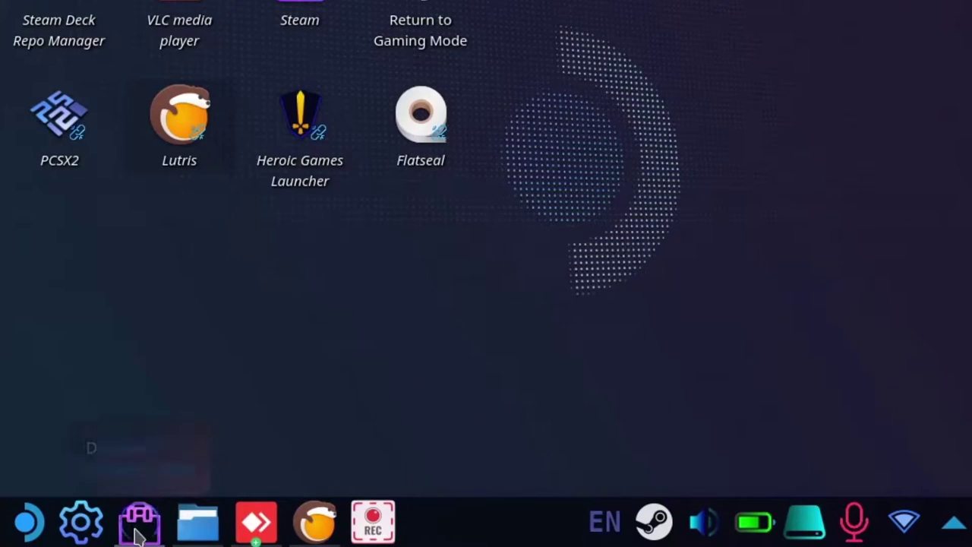
- Open Discover and search the store for 'wine'
{"action": "left_click", "coordinate": [139, 535]}
{"action": "left_click", "coordinate": [141, 41]}
{"action": "type", "text": "w"}
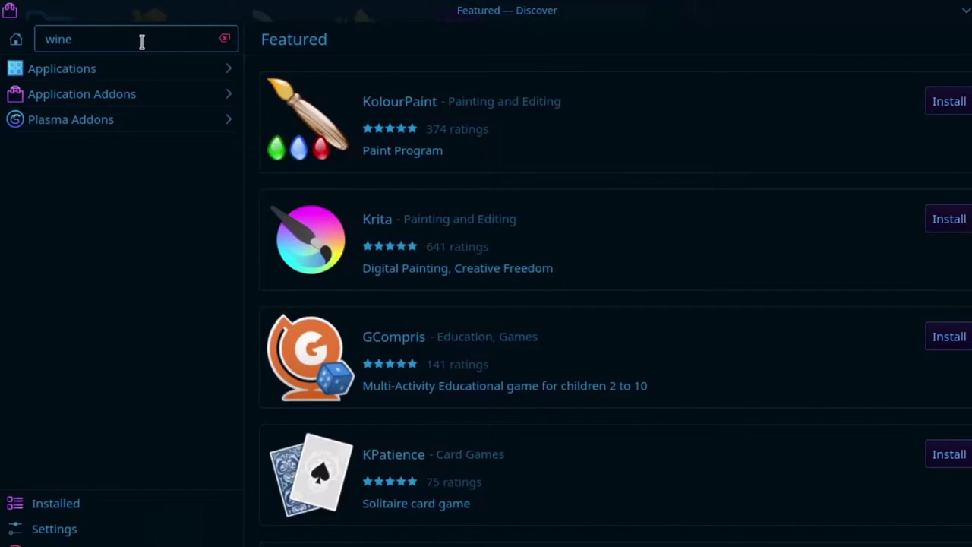
{"action": "type", "text": "ine"}
{"action": "key", "text": "Return"}
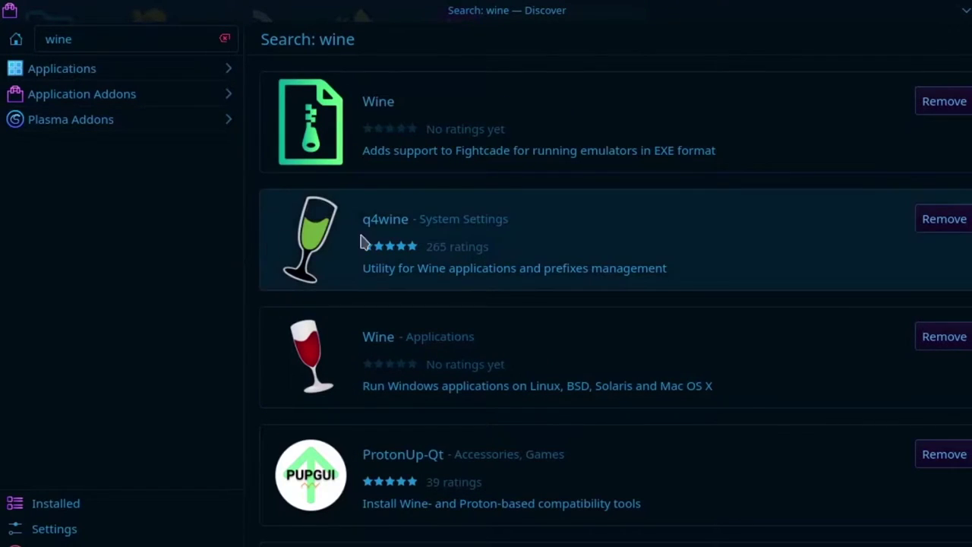
- Replace the Discover search with 'lutris', then with 'iso mount'
{"action": "left_click", "coordinate": [69, 38]}
{"action": "key", "text": "ctrl+a"}
{"action": "key", "text": "BackSpace"}
{"action": "type", "text": "lutris"}
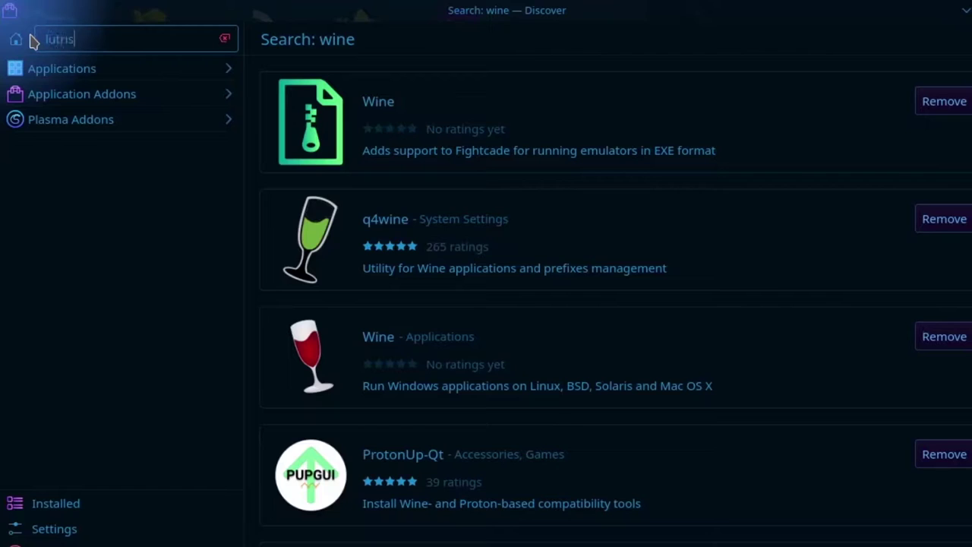
{"action": "key", "text": "Return"}
{"action": "key", "text": "ctrl+a"}
{"action": "type", "text": "iso mount"}
{"action": "key", "text": "Return"}
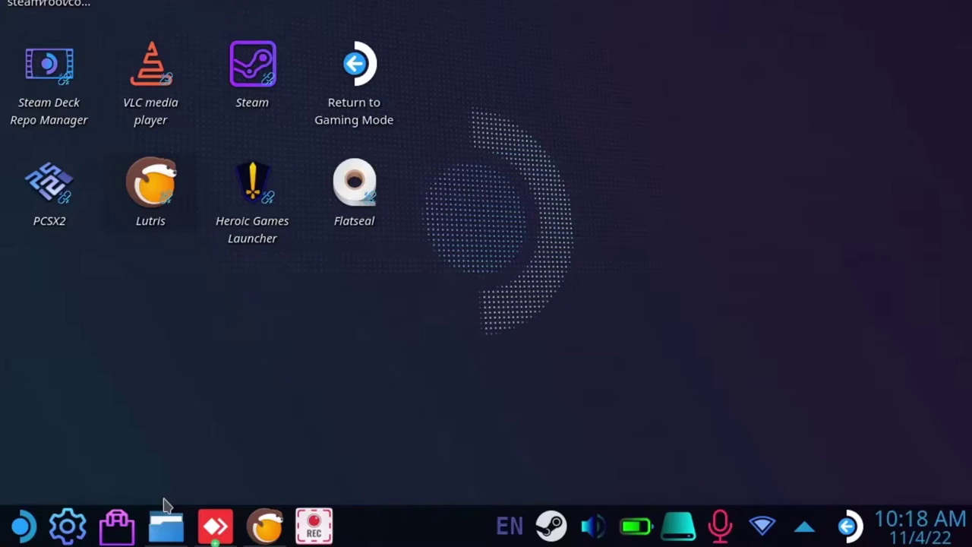
- Mount Dino.iso from the Downloads folder in Dolphin
{"action": "left_click", "coordinate": [165, 524]}
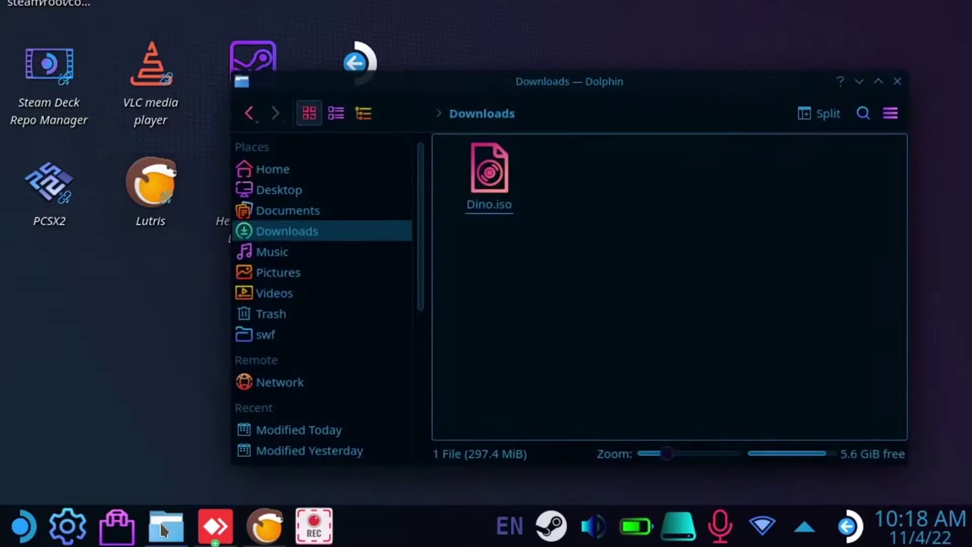
{"action": "right_click", "coordinate": [486, 199]}
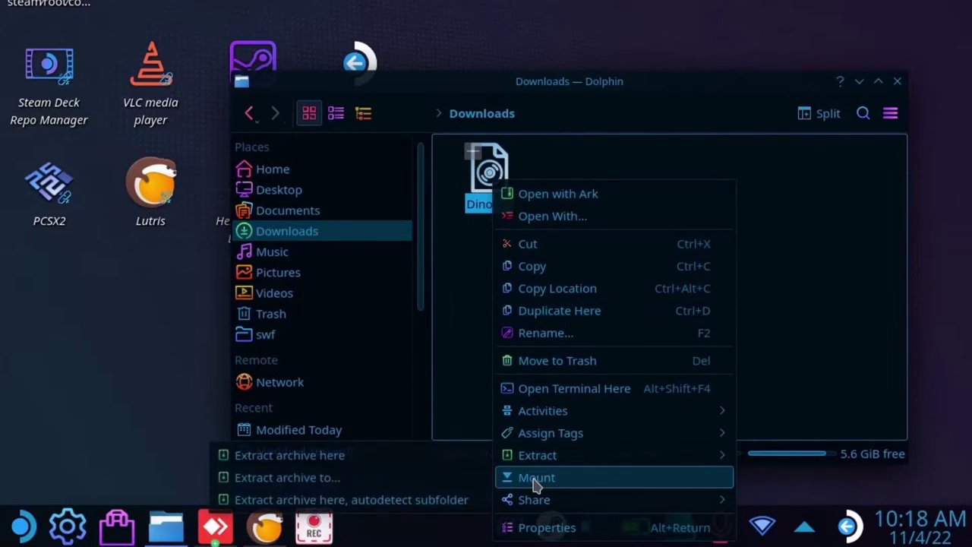
{"action": "left_click", "coordinate": [537, 477]}
- Open the mounted DINO drive under Devices and launch Lutris
{"action": "scroll", "coordinate": [361, 310], "scroll_direction": "down", "scroll_amount": 3}
{"action": "scroll", "coordinate": [360, 310], "scroll_direction": "down", "scroll_amount": 3}
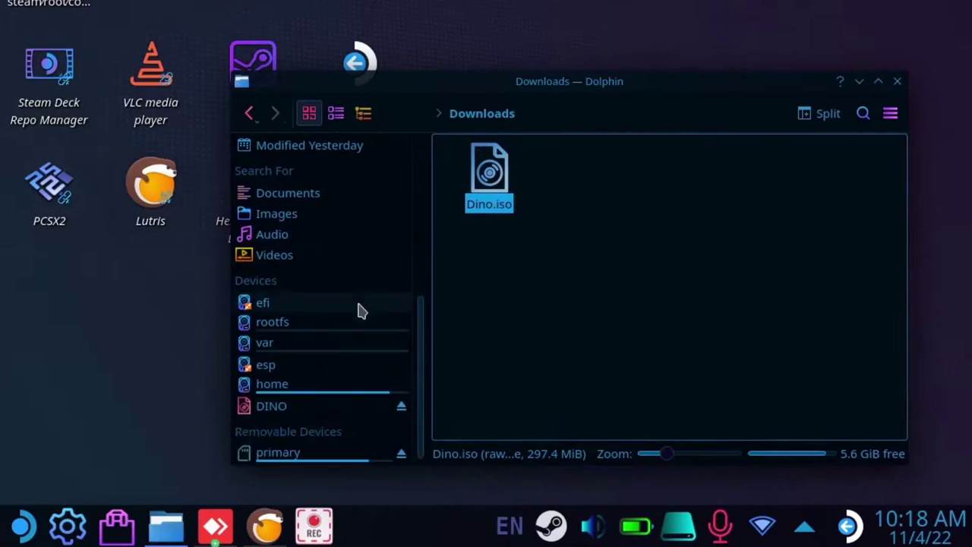
{"action": "left_click", "coordinate": [271, 406]}
{"action": "left_click", "coordinate": [265, 526]}
- Add a new Windows game from media in Lutris, naming it Dino
{"action": "left_click", "coordinate": [141, 44]}
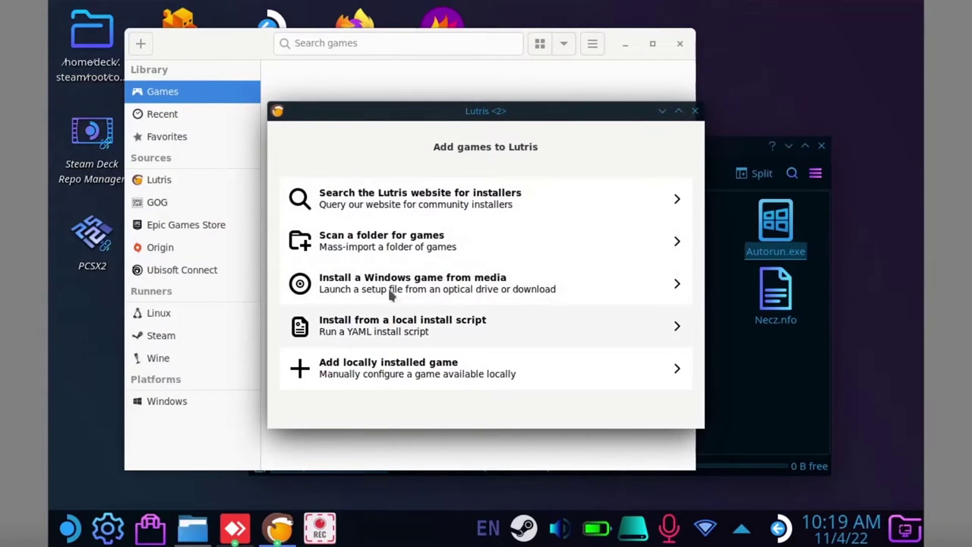
{"action": "left_click", "coordinate": [453, 279]}
{"action": "type", "text": "Dino"}
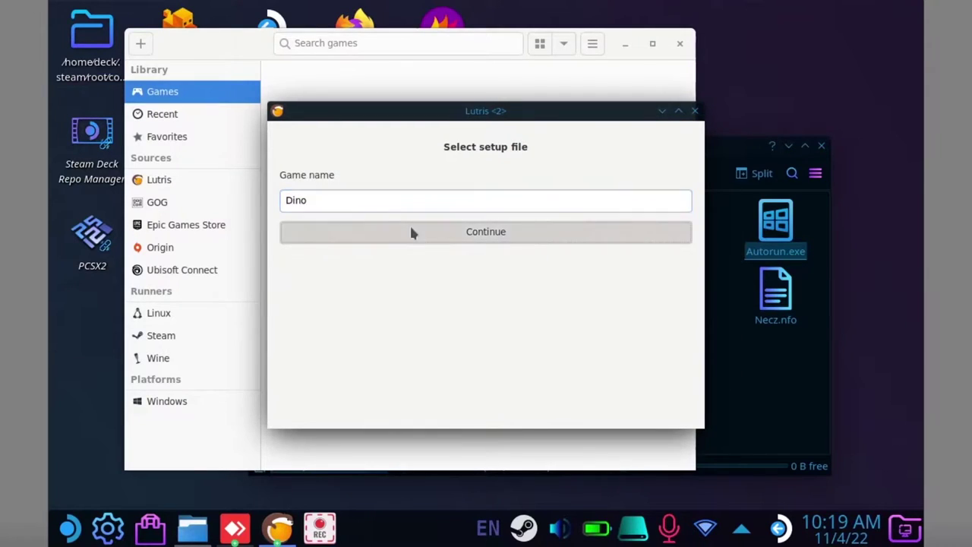
{"action": "left_click", "coordinate": [411, 231]}
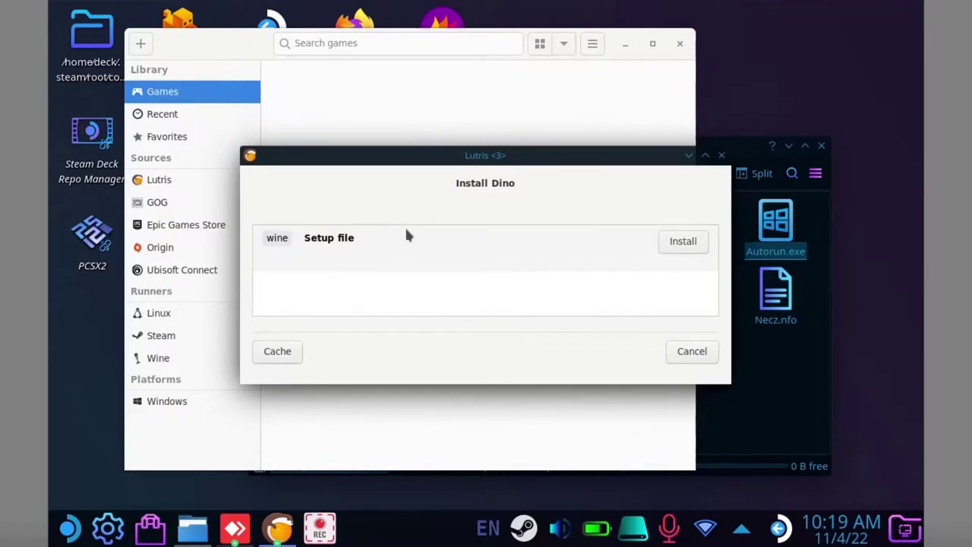
- Start the Dino install, then begin creating a new wine prefix in Q4Wine's Prefixes list
{"action": "left_click", "coordinate": [665, 240]}
{"action": "left_click", "coordinate": [76, 523]}
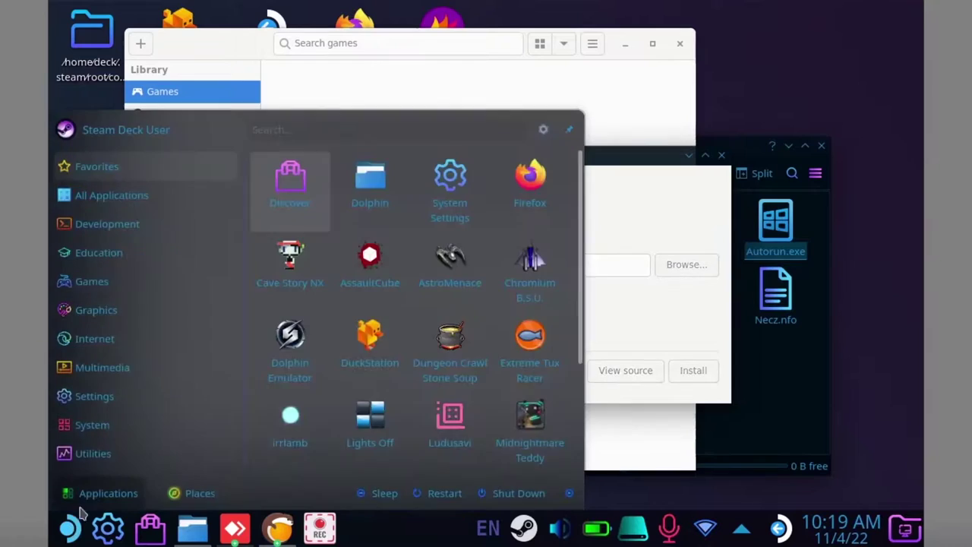
{"action": "type", "text": "wine"}
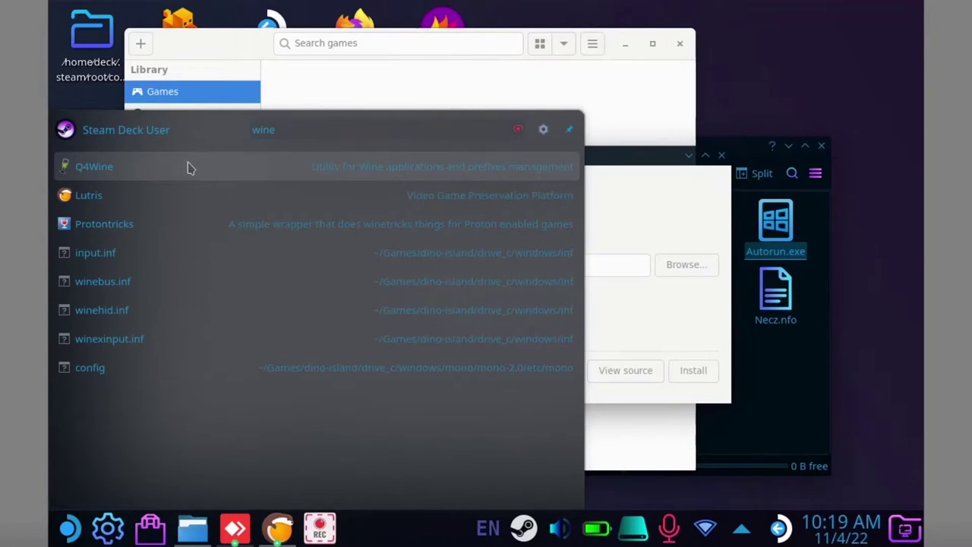
{"action": "left_click", "coordinate": [190, 167]}
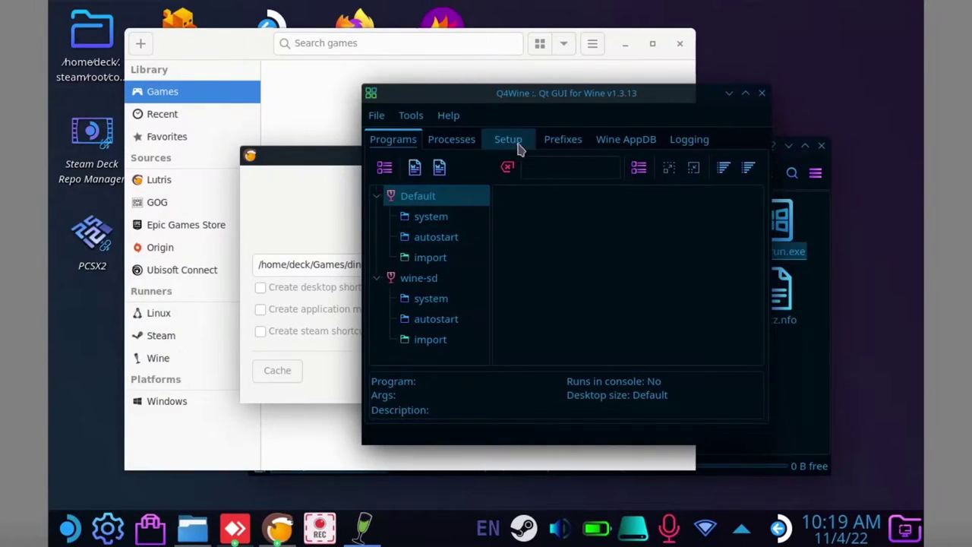
{"action": "left_click", "coordinate": [578, 138]}
{"action": "left_click", "coordinate": [382, 167]}
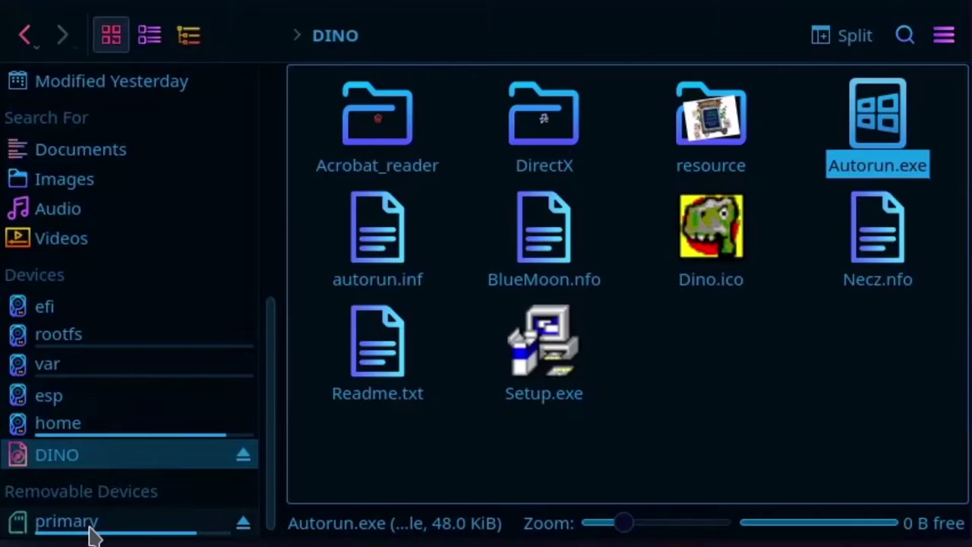
- Open the primary SD card in a new Dolphin tab and enter the wine-sd folder
{"action": "right_click", "coordinate": [92, 530]}
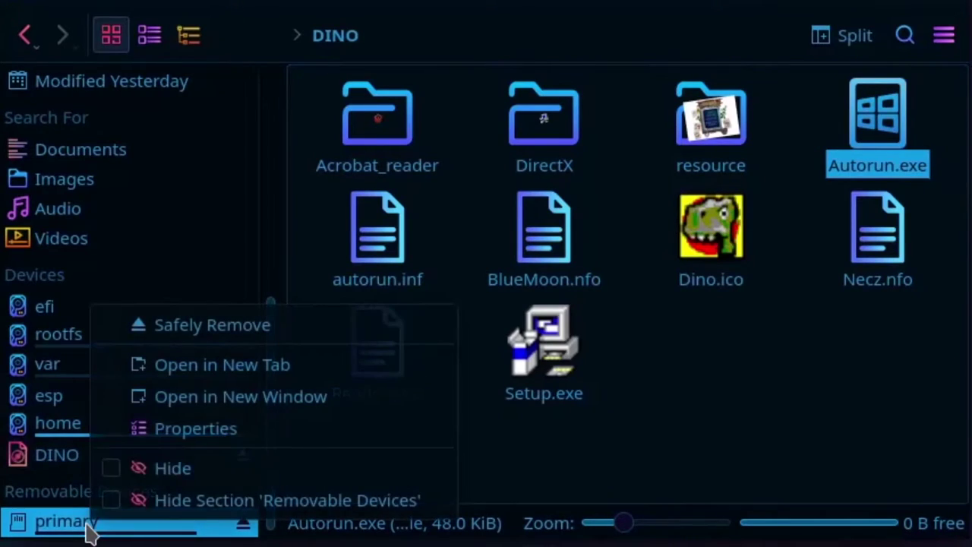
{"action": "left_click", "coordinate": [213, 373]}
{"action": "left_click", "coordinate": [460, 85]}
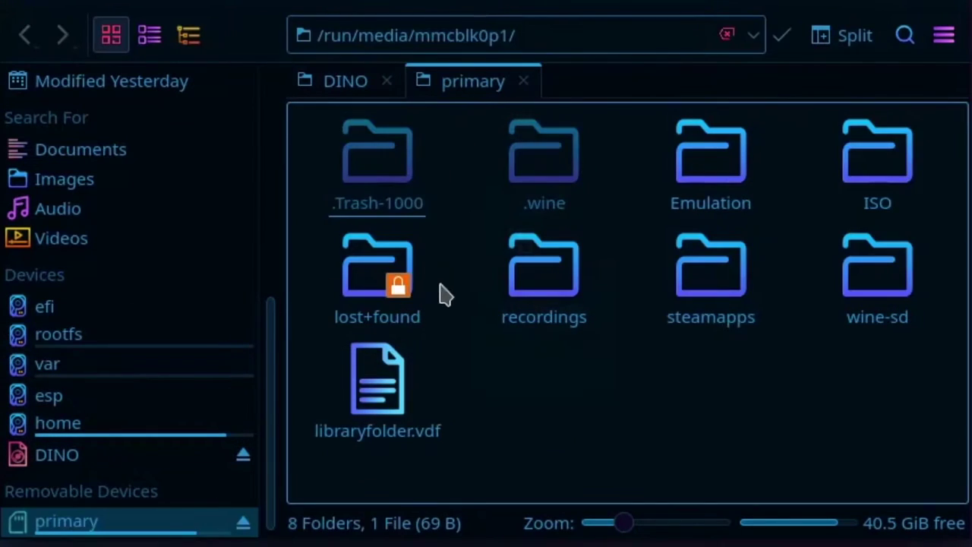
{"action": "left_click", "coordinate": [895, 289]}
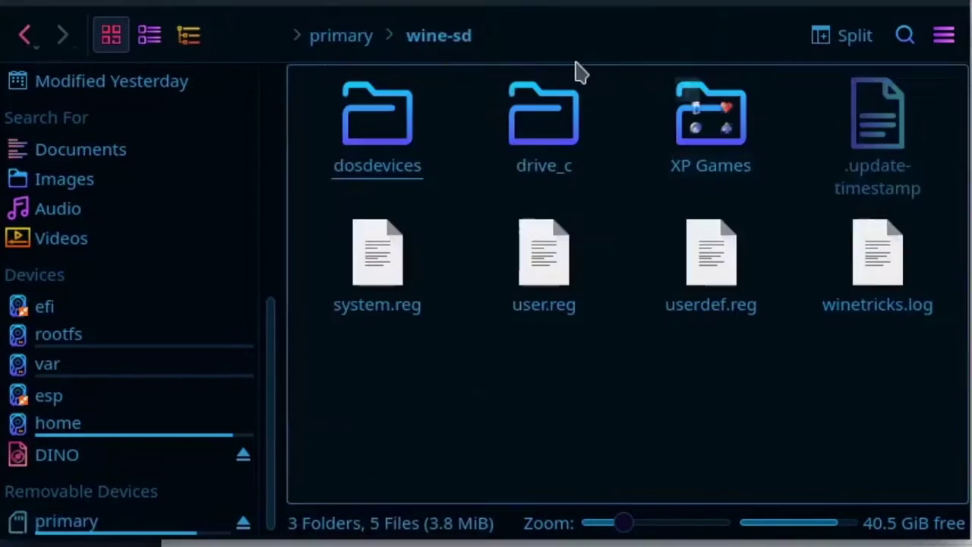
- Copy the folder path /run/media/mmcblk0p1/wine-sd/ from the location bar
{"action": "left_click", "coordinate": [508, 35]}
{"action": "triple_click", "coordinate": [313, 35]}
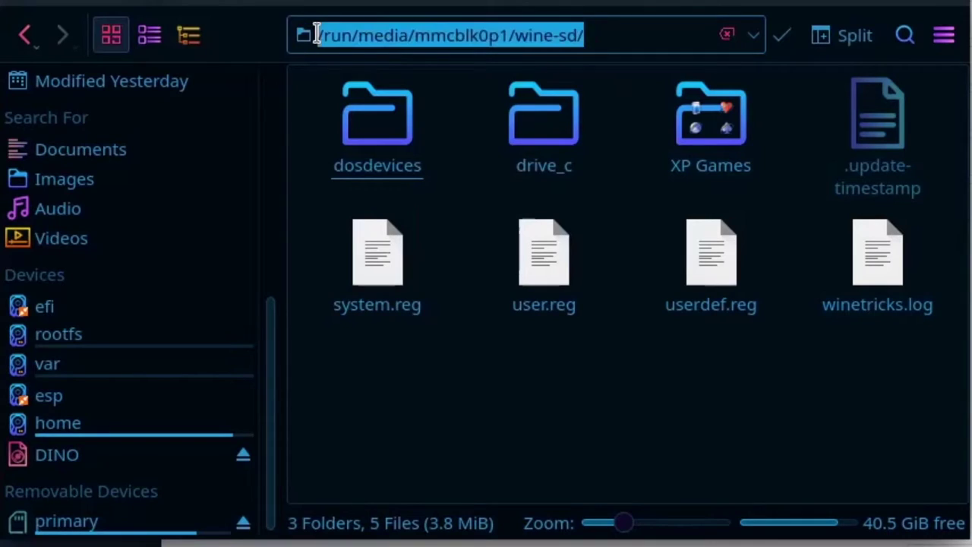
{"action": "right_click", "coordinate": [344, 35]}
{"action": "left_click", "coordinate": [408, 162]}
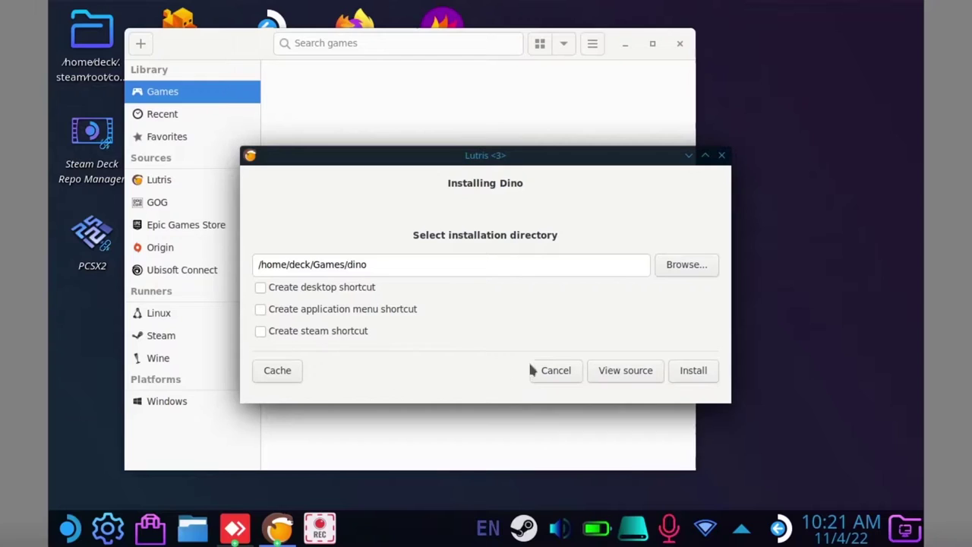
- Accept the /home/deck/Games/dino install directory and copy Autorun.exe's location from the DINO drive
{"action": "left_click", "coordinate": [692, 373]}
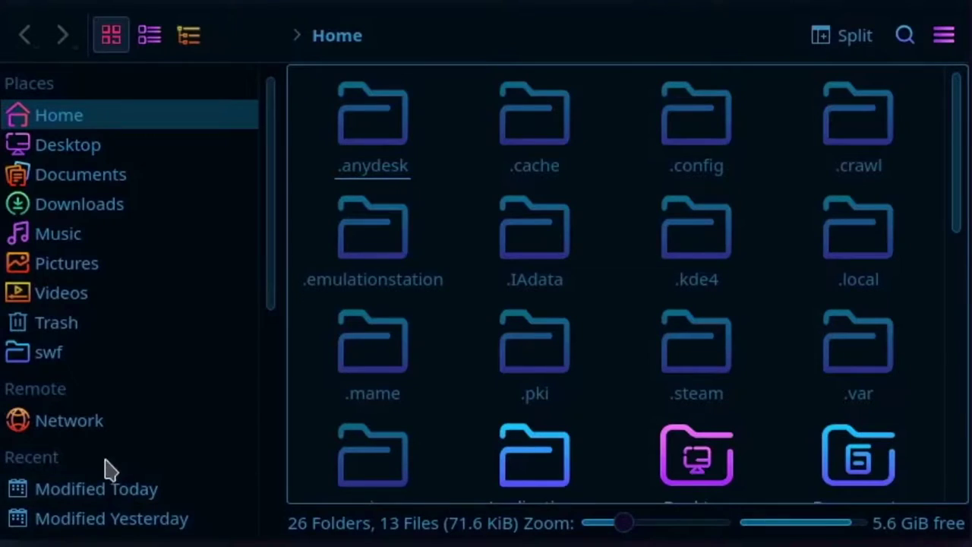
{"action": "scroll", "coordinate": [114, 455], "scroll_direction": "down", "scroll_amount": 8}
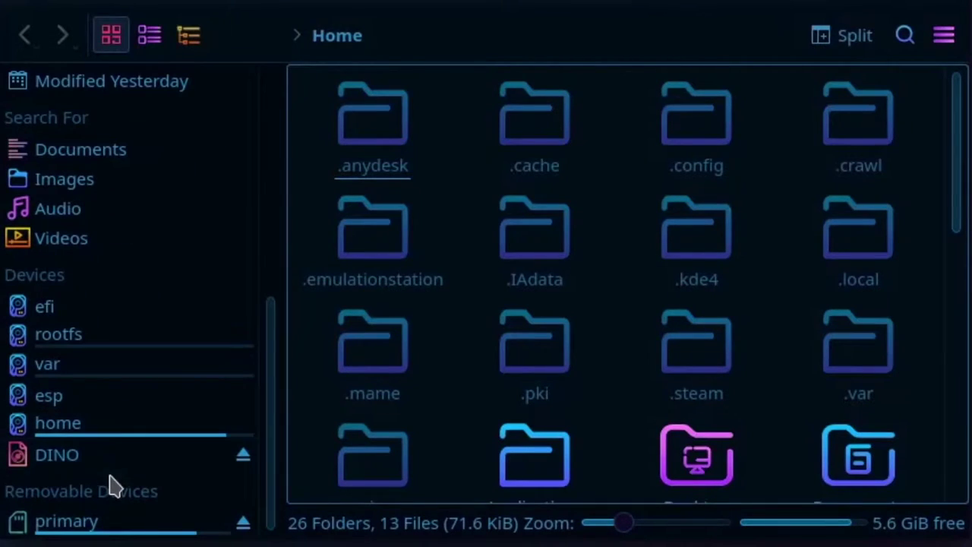
{"action": "left_click", "coordinate": [64, 459]}
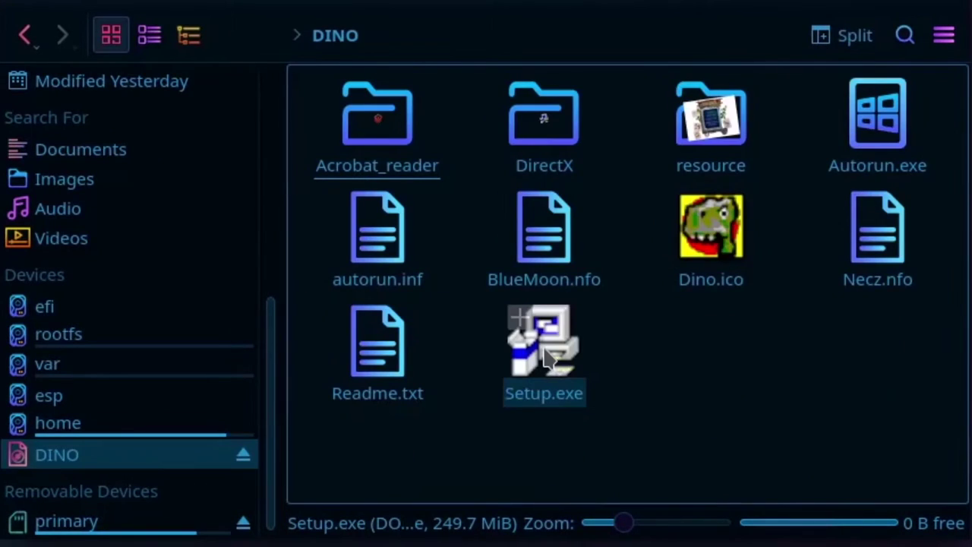
{"action": "right_click", "coordinate": [895, 125]}
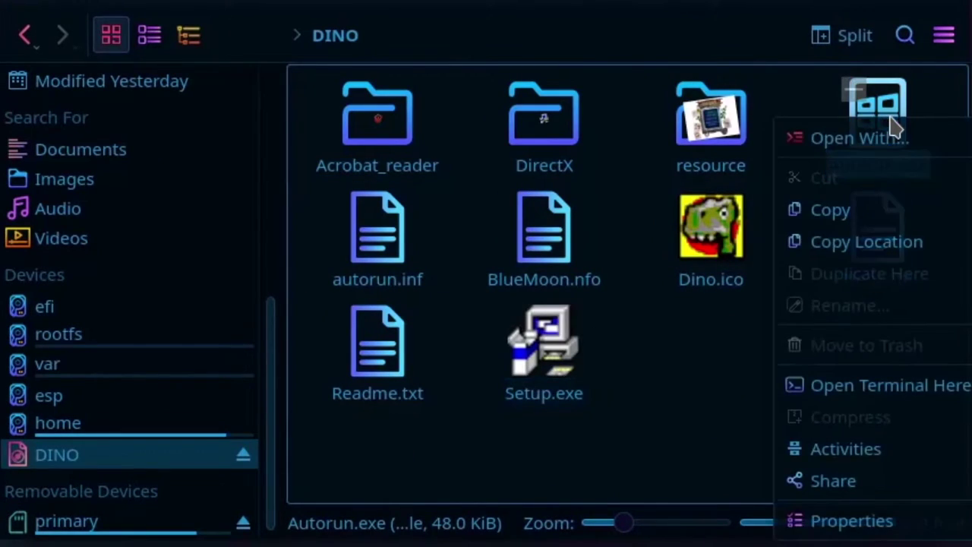
{"action": "left_click", "coordinate": [854, 241]}
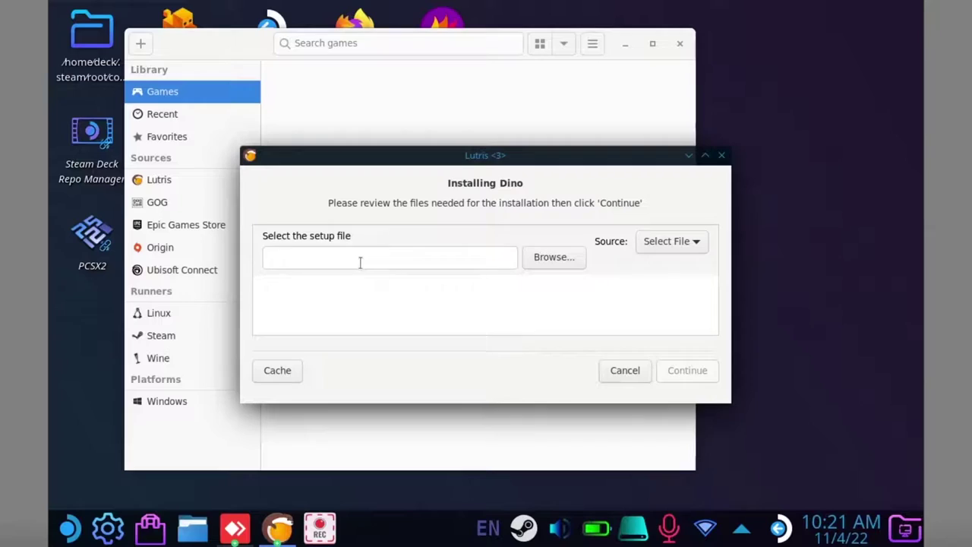
- Paste /run/media/deck/DINO/Autorun.exe as the setup file and continue
{"action": "left_click", "coordinate": [358, 259]}
{"action": "key", "text": "ctrl+v"}
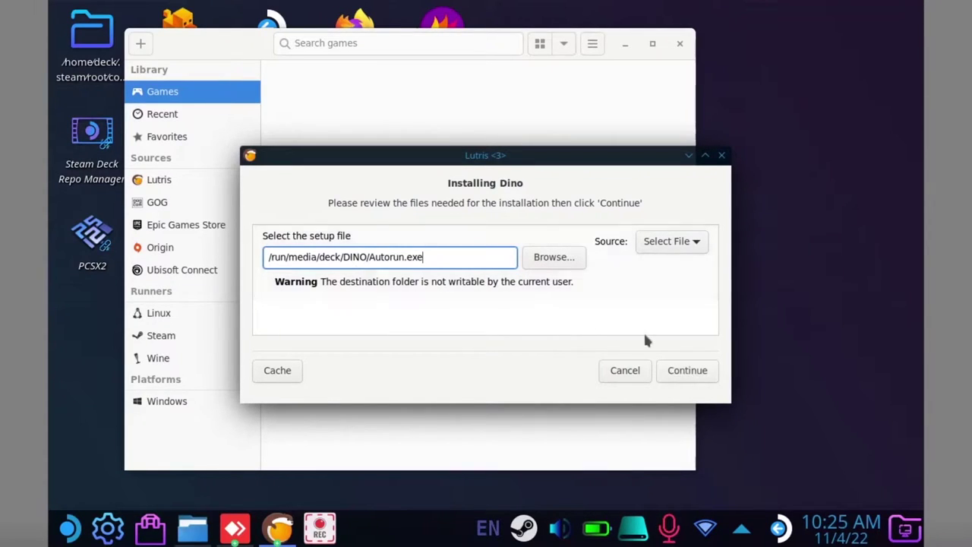
{"action": "left_click", "coordinate": [694, 372]}
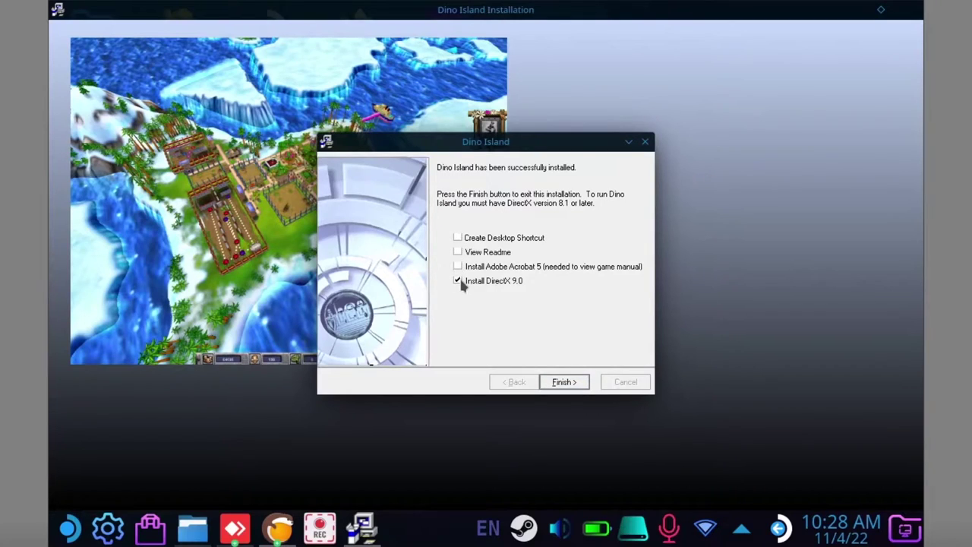
- Finish the installer, dismiss the Wine errors, and cancel the Lutris install keeping game files
{"action": "left_click", "coordinate": [563, 383]}
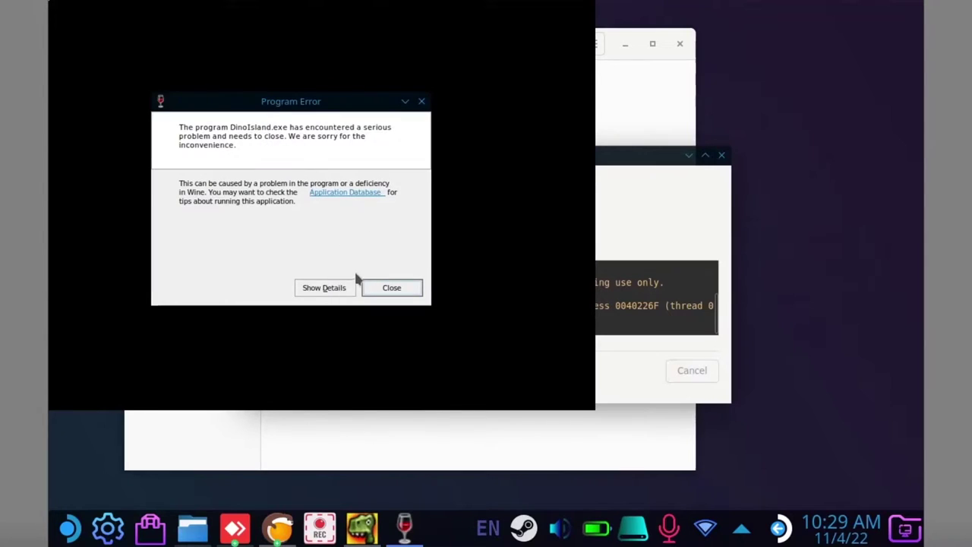
{"action": "left_click", "coordinate": [392, 288]}
{"action": "key", "text": "Return"}
{"action": "left_click", "coordinate": [692, 370]}
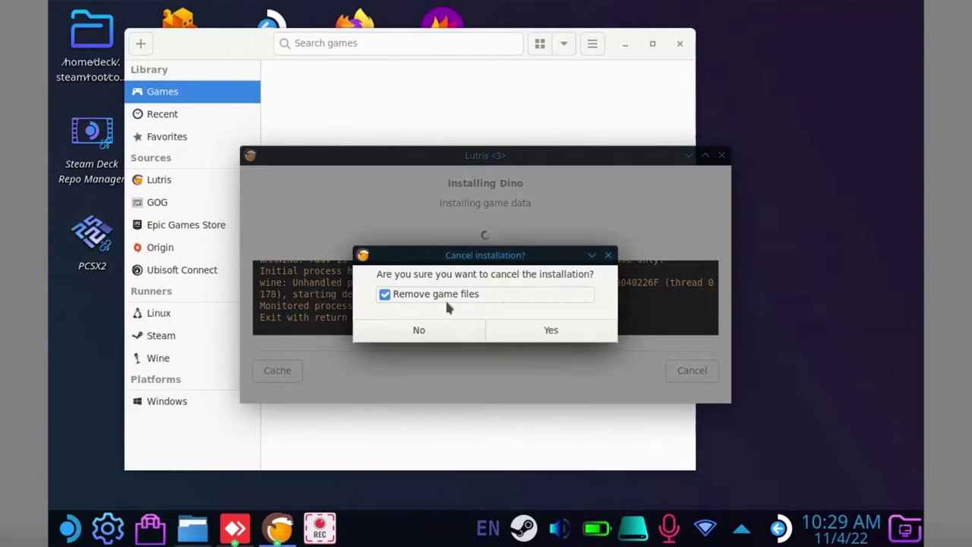
{"action": "left_click", "coordinate": [554, 332]}
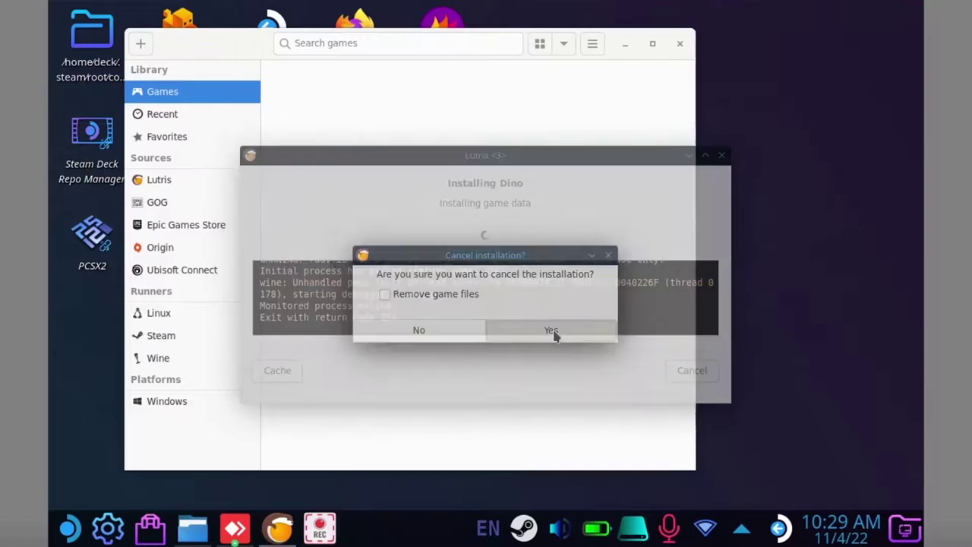
- Add a locally installed game named Dino with Wine as runner, then focus its Executable field
{"action": "left_click", "coordinate": [142, 44]}
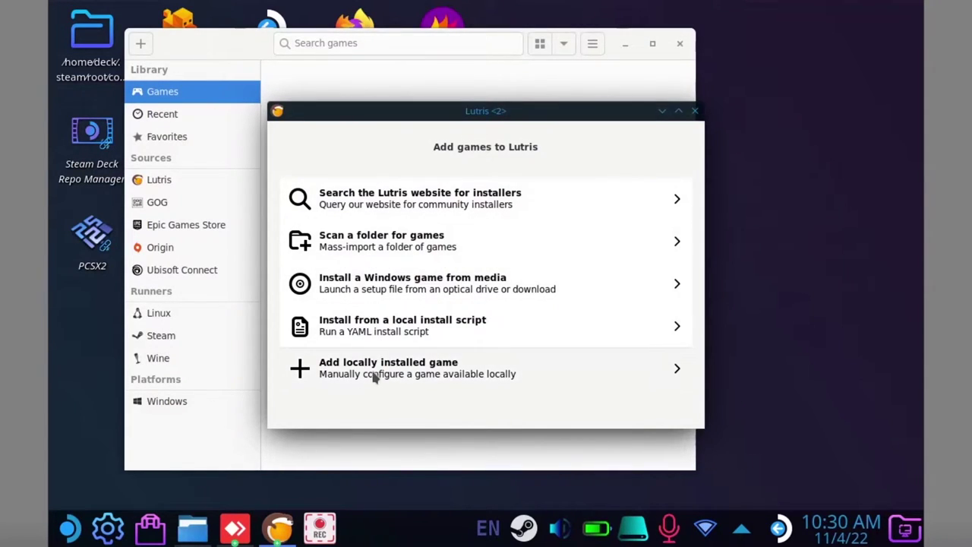
{"action": "left_click", "coordinate": [375, 377]}
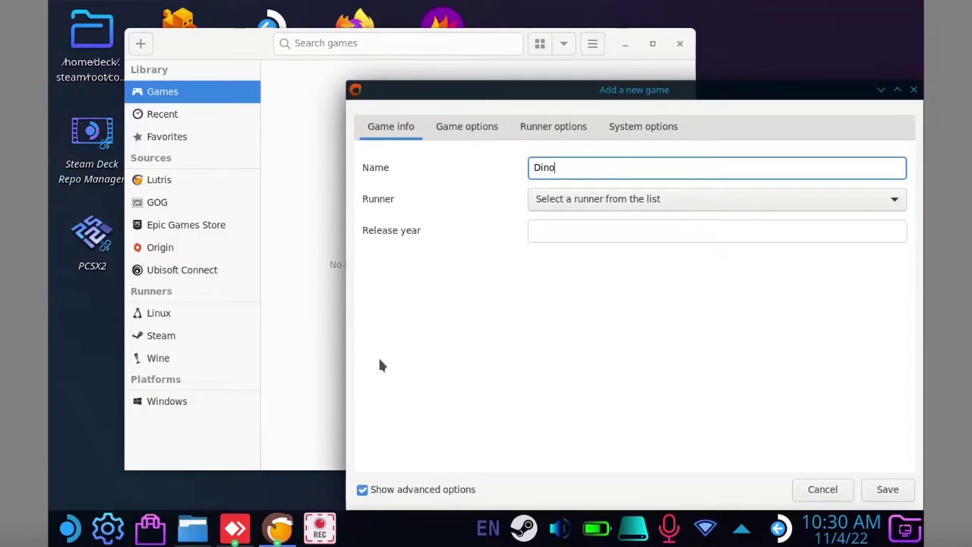
{"action": "type", "text": "Dino"}
{"action": "left_click", "coordinate": [540, 196]}
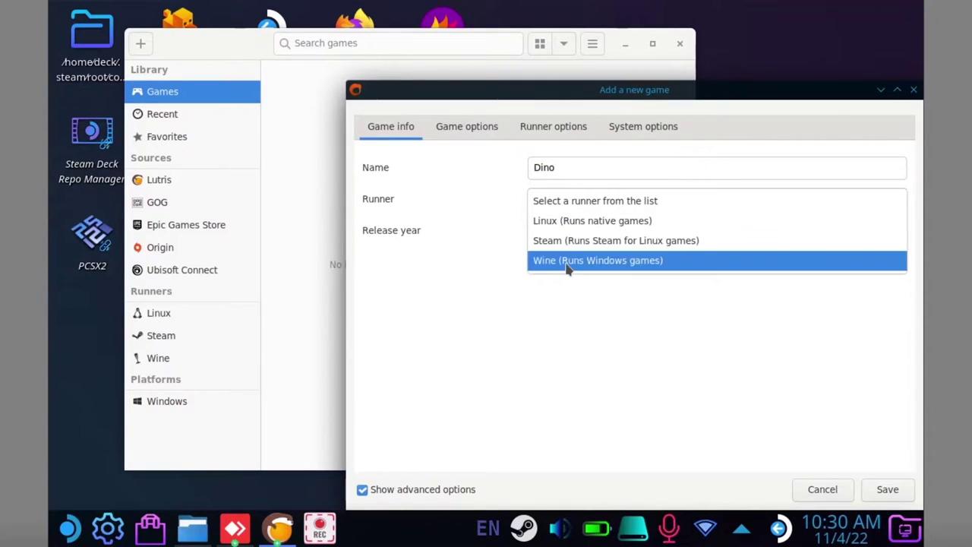
{"action": "left_click", "coordinate": [569, 262]}
{"action": "left_click", "coordinate": [467, 127]}
{"action": "left_click", "coordinate": [540, 164]}
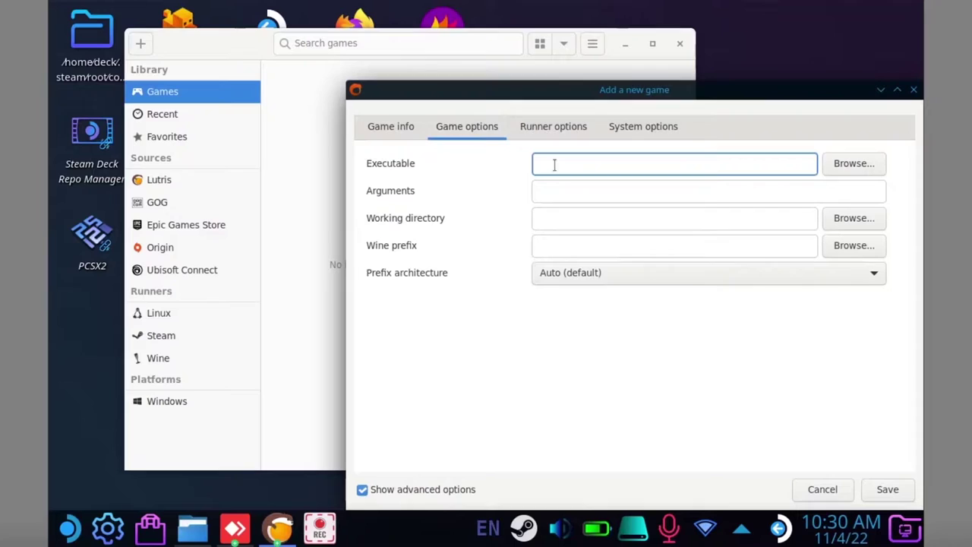
- Browse to Games/dino/drive_c/Program Files (x86)/Strategy First/Dino Island and right-click DinoIsland.exe
{"action": "left_click", "coordinate": [193, 528]}
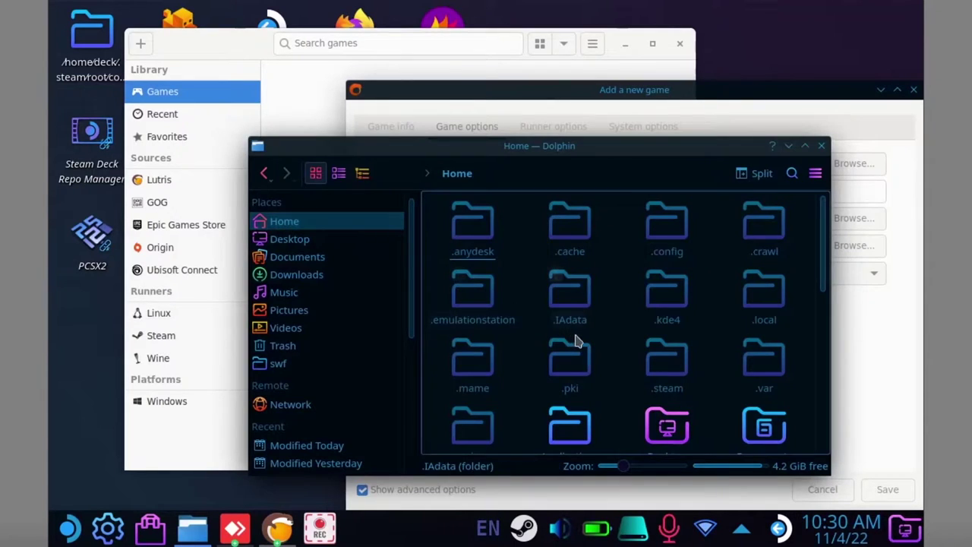
{"action": "scroll", "coordinate": [577, 341], "scroll_direction": "down", "scroll_amount": 2}
{"action": "scroll", "coordinate": [577, 341], "scroll_direction": "down", "scroll_amount": 3}
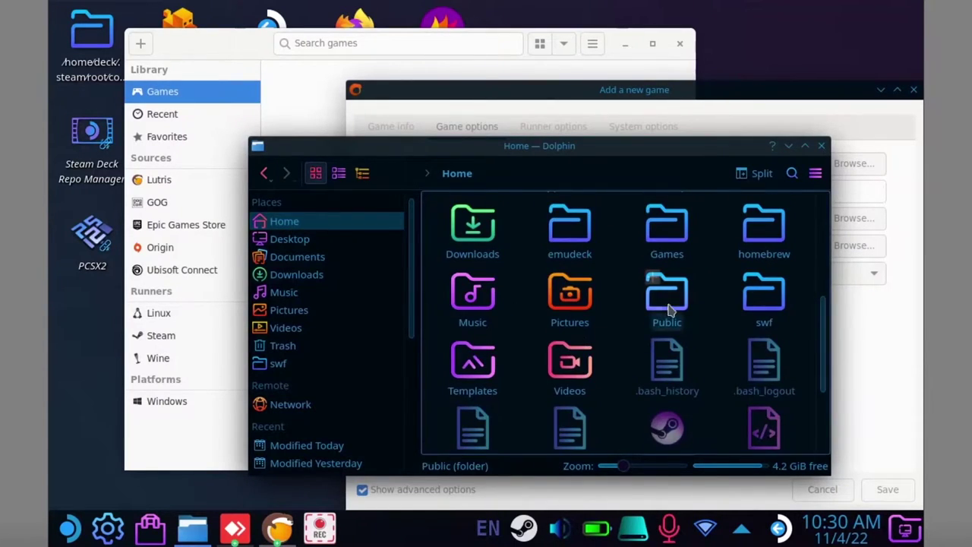
{"action": "left_click", "coordinate": [673, 241]}
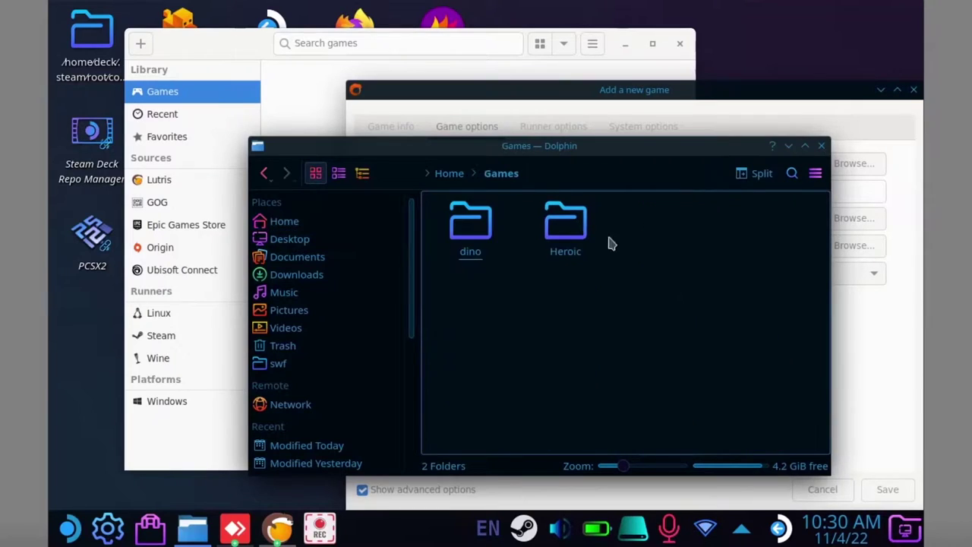
{"action": "left_click", "coordinate": [483, 236]}
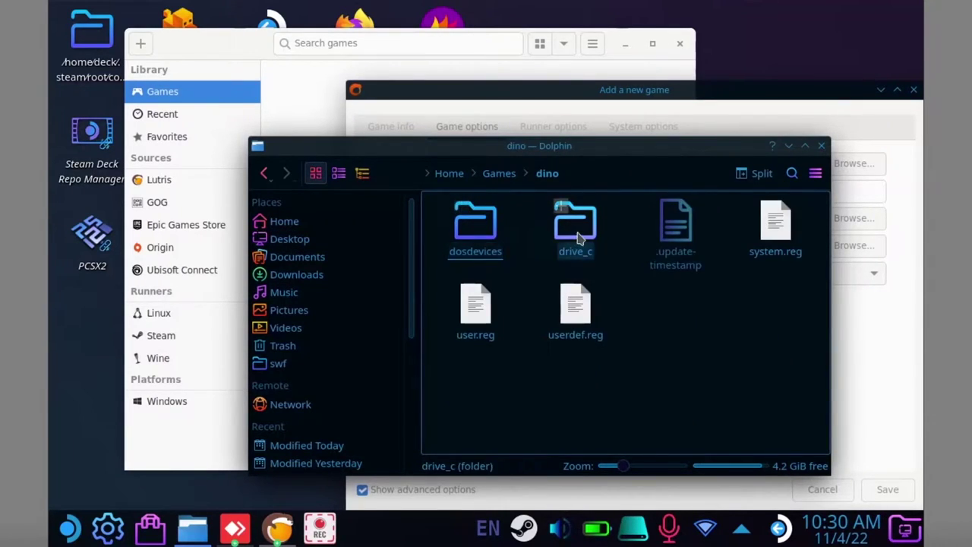
{"action": "left_click", "coordinate": [576, 232]}
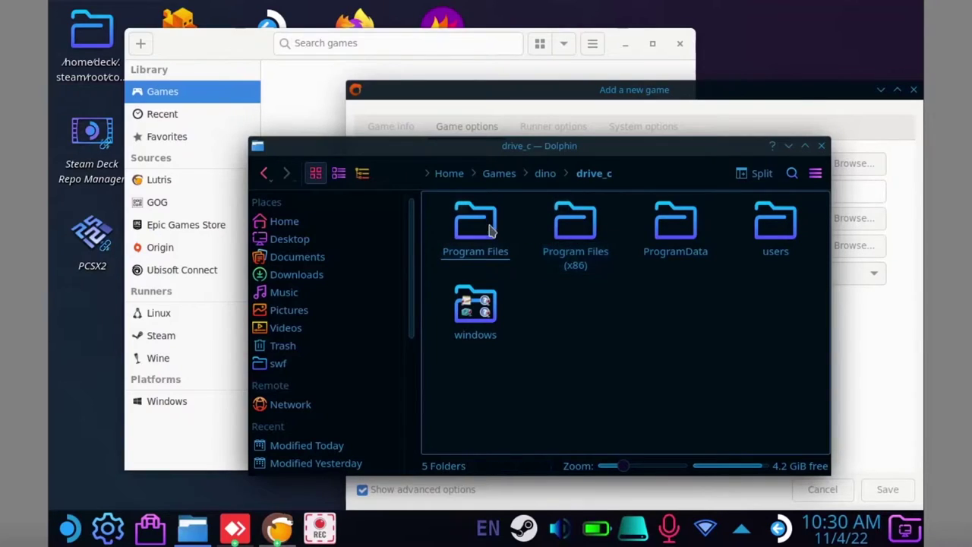
{"action": "left_click", "coordinate": [586, 228]}
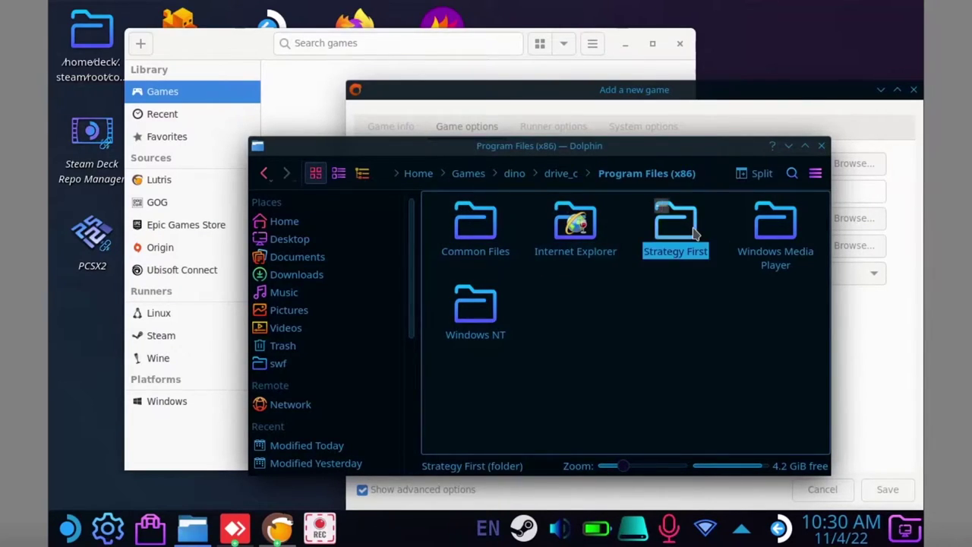
{"action": "left_click", "coordinate": [670, 243]}
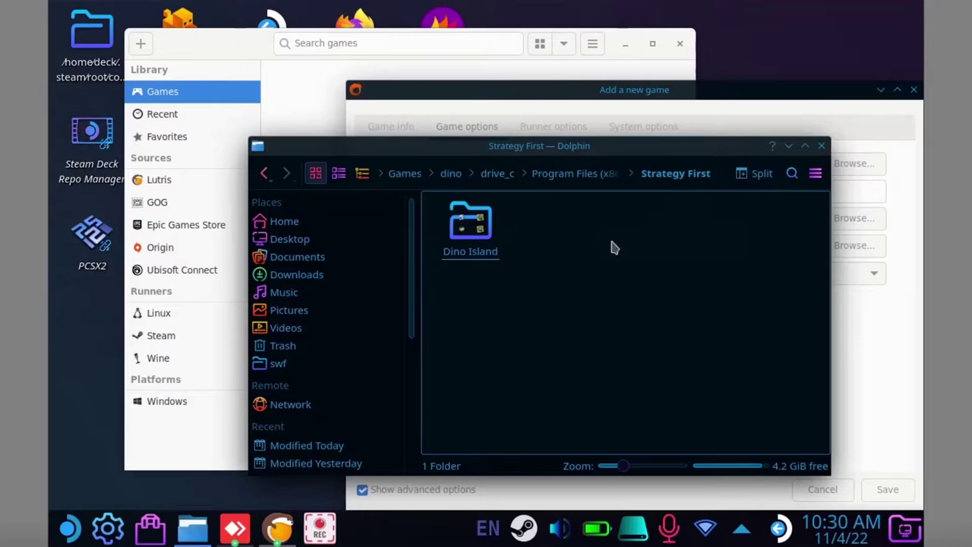
{"action": "left_click", "coordinate": [473, 243]}
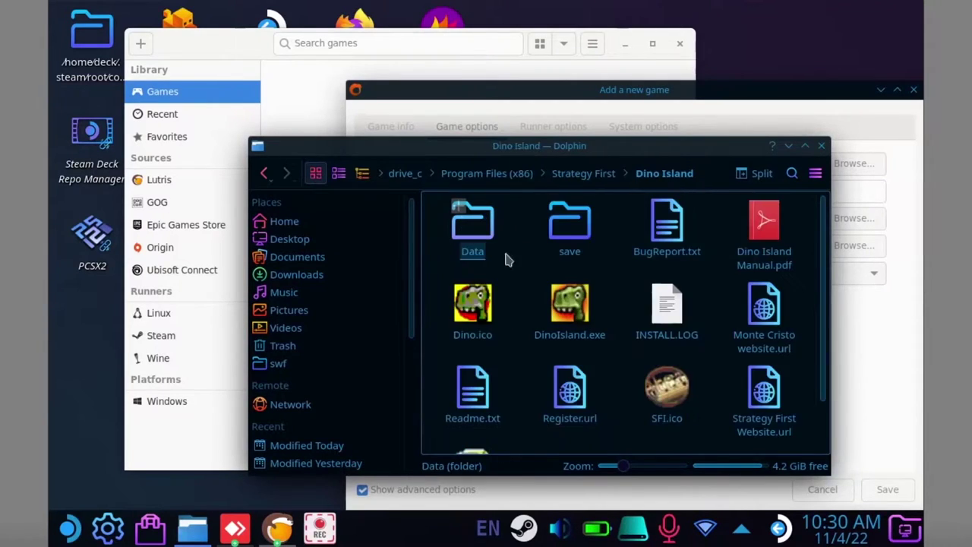
{"action": "right_click", "coordinate": [578, 317]}
- Copy DinoIsland.exe's location and paste it into the game's Executable field
{"action": "mouse_move", "coordinate": [638, 226]}
{"action": "left_click", "coordinate": [646, 112]}
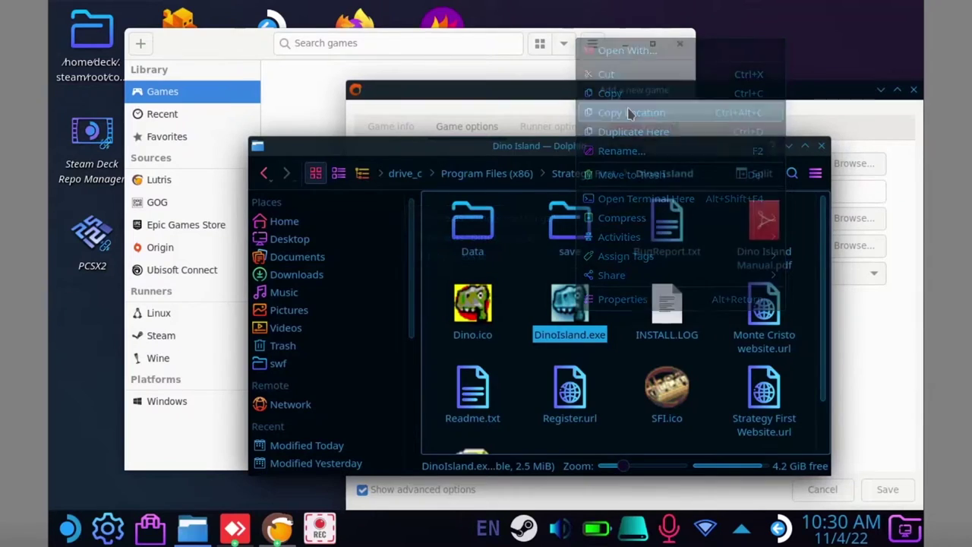
{"action": "left_click", "coordinate": [789, 146]}
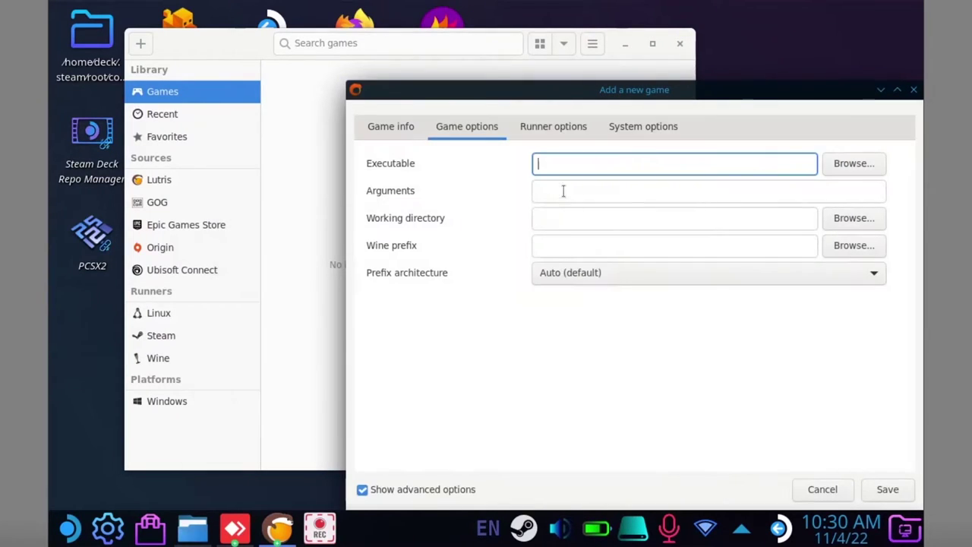
{"action": "right_click", "coordinate": [555, 165]}
{"action": "left_click", "coordinate": [606, 214]}
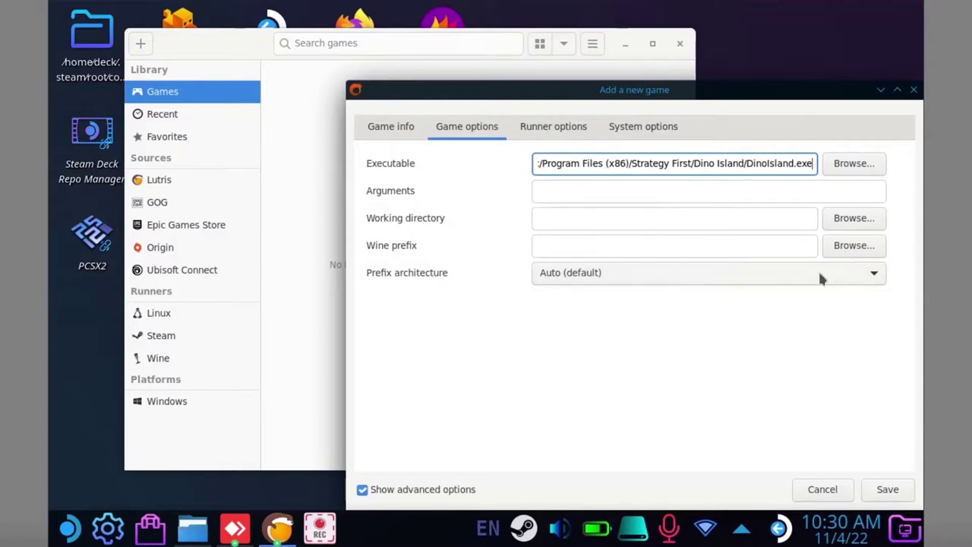
- Set the Wine prefix to the SD card path /run/media/mmcblk0p1/wine-sd/
{"action": "left_click", "coordinate": [661, 243]}
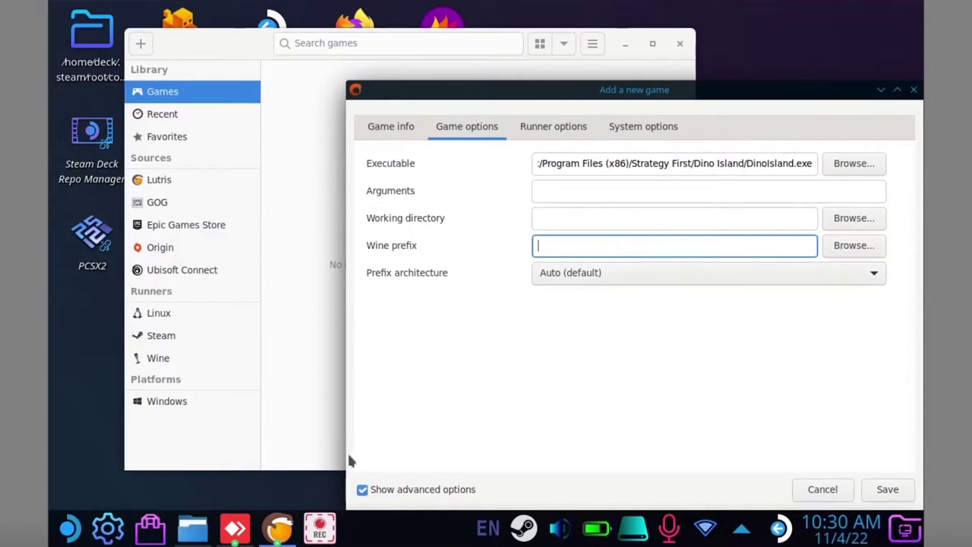
{"action": "left_click", "coordinate": [194, 519]}
{"action": "scroll", "coordinate": [327, 342], "scroll_direction": "down", "scroll_amount": 5}
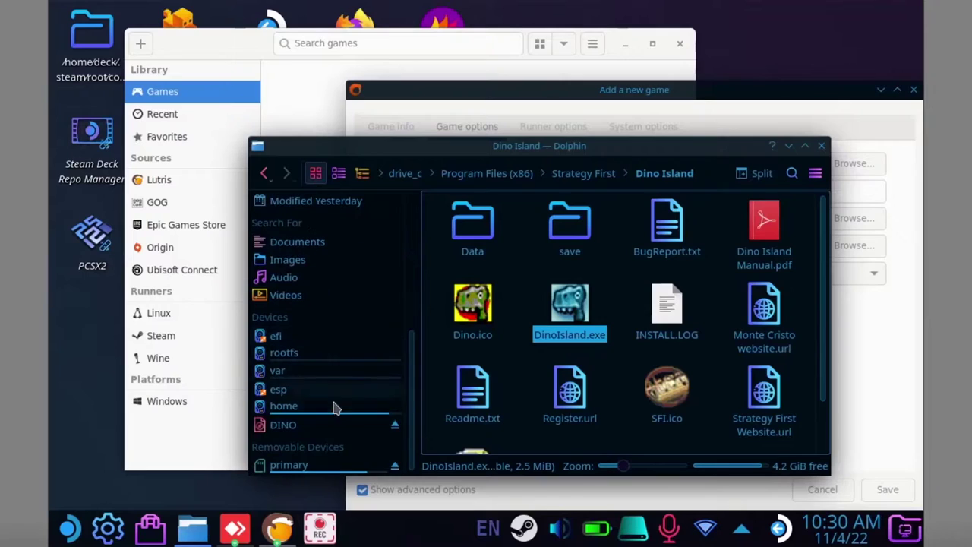
{"action": "left_click", "coordinate": [310, 473]}
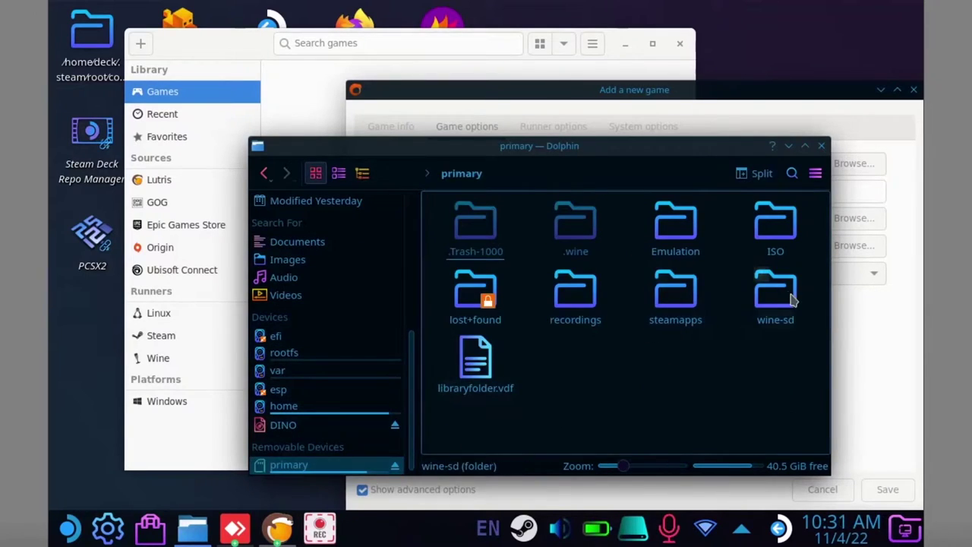
{"action": "left_click", "coordinate": [792, 300]}
{"action": "double_click", "coordinate": [793, 300]}
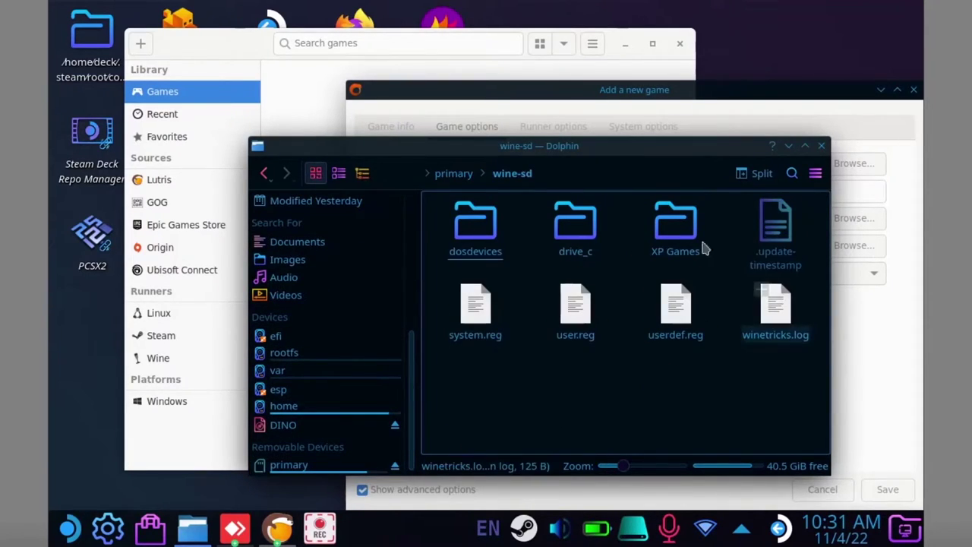
{"action": "left_click", "coordinate": [592, 173]}
{"action": "left_click_drag", "start_coordinate": [600, 173], "coordinate": [438, 173]}
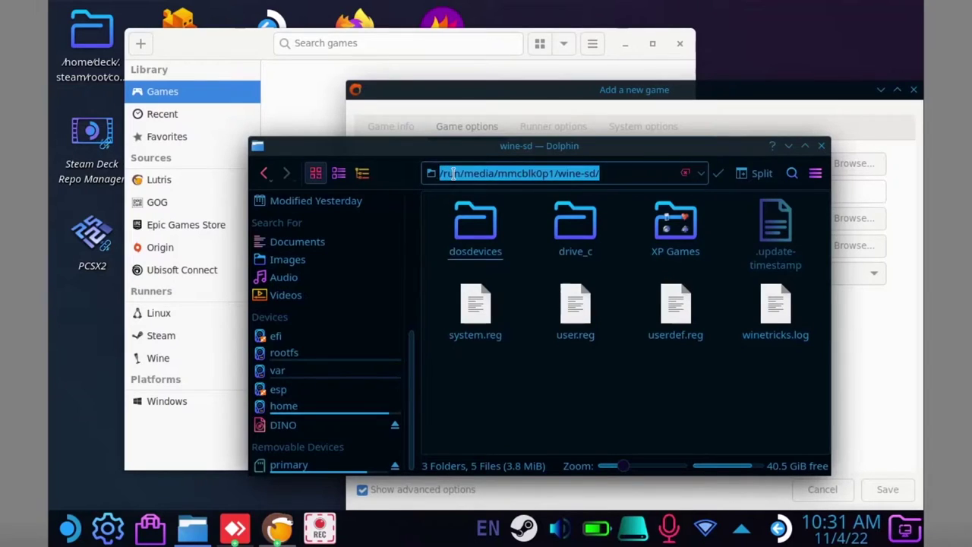
{"action": "key", "text": "alt+Home"}
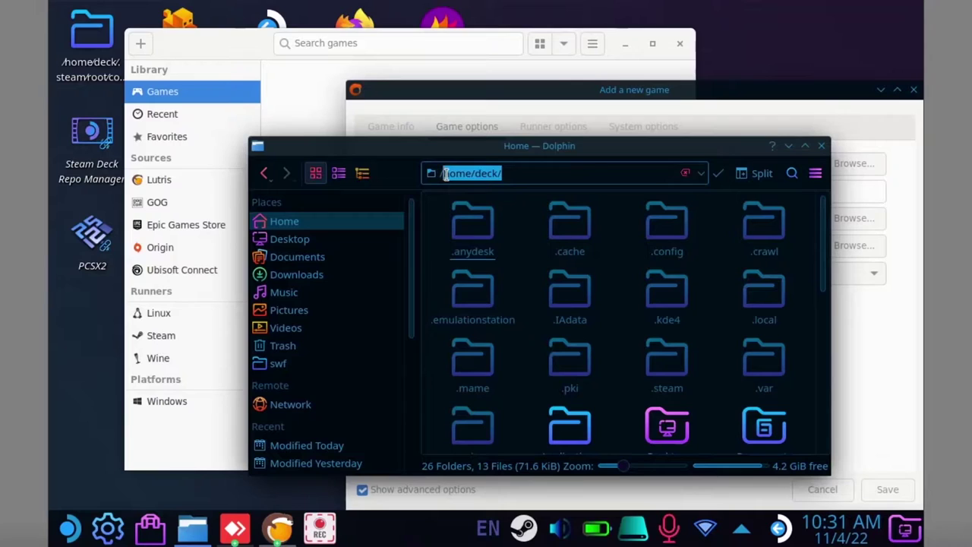
{"action": "key", "text": "ctrl+q"}
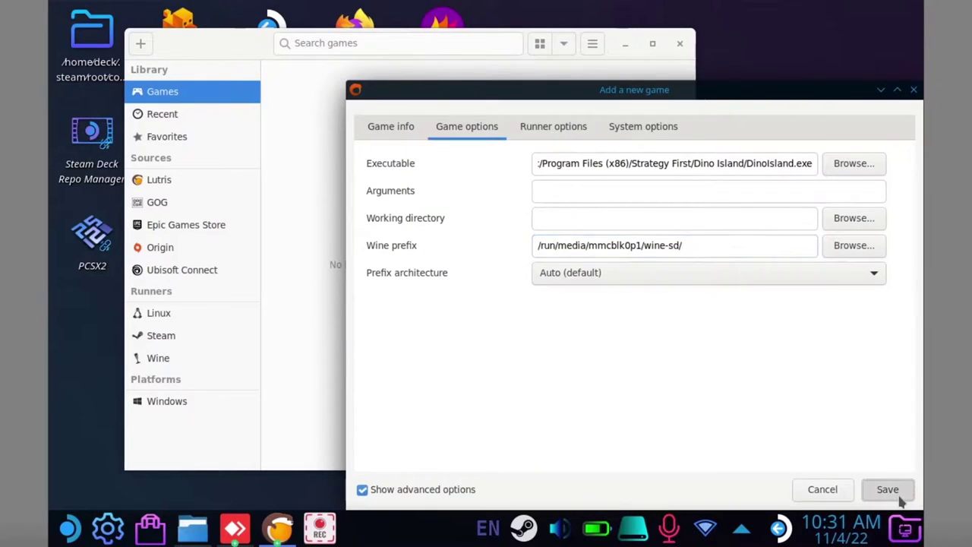
- Save the Dino game, launch it from the library, then search LoneBullet for dino cracks
{"action": "left_click", "coordinate": [900, 496]}
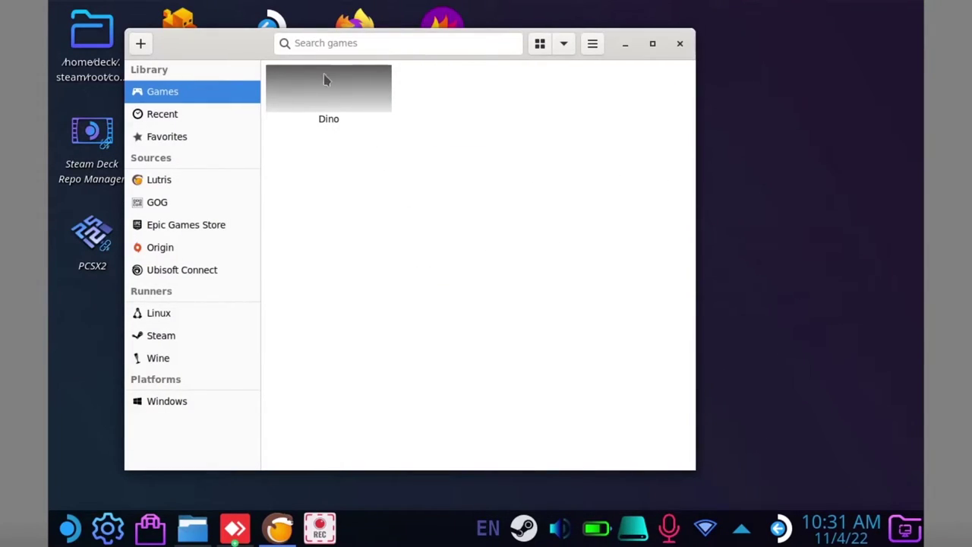
{"action": "left_click", "coordinate": [331, 107]}
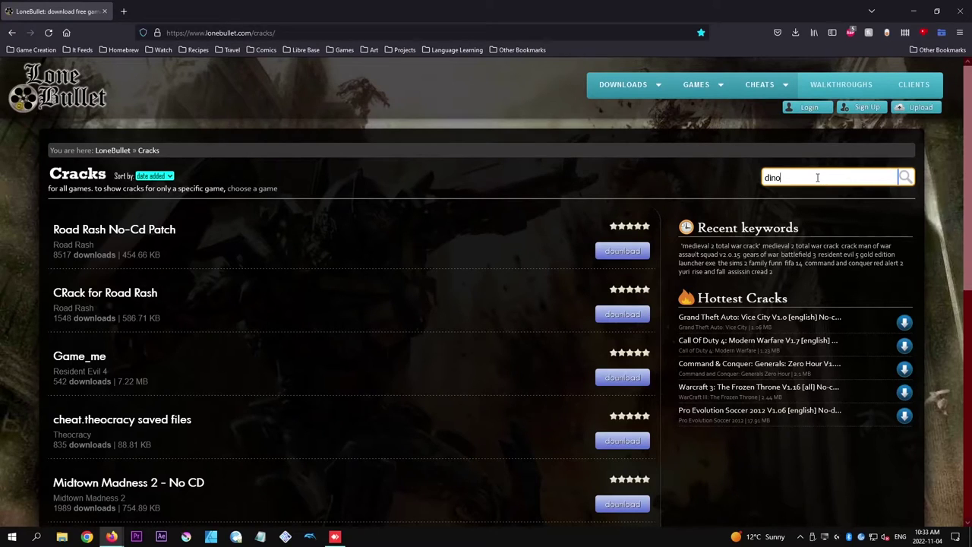
{"action": "key", "text": "Return"}
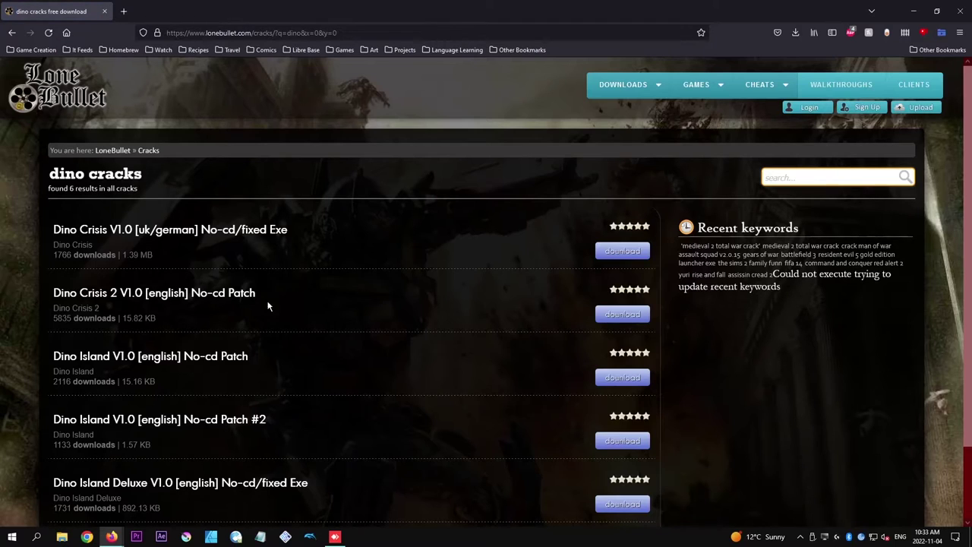
- Download the Dino Island Deluxe V1.0 No-cd/fixed Exe RAR from LoneBullet, noting its password
{"action": "scroll", "coordinate": [226, 334], "scroll_direction": "down", "scroll_amount": 1}
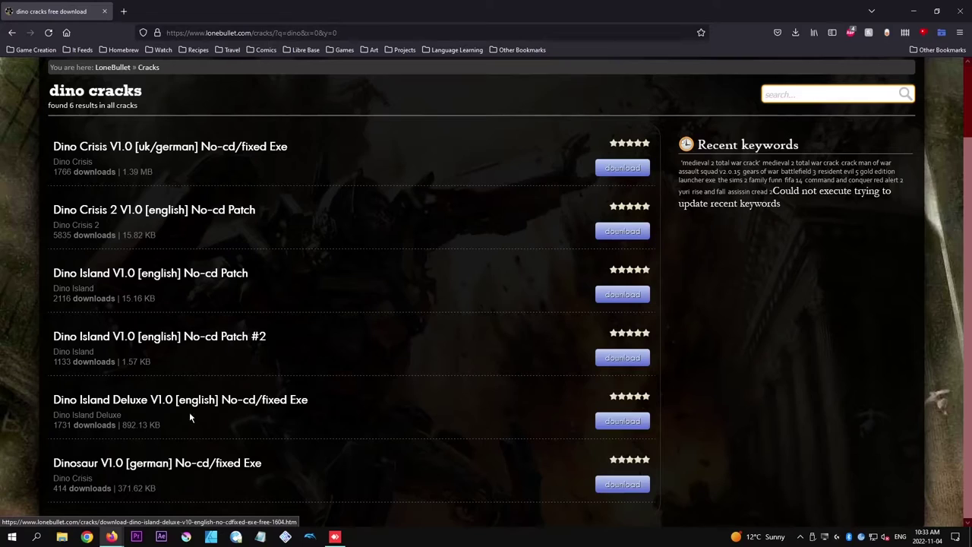
{"action": "left_click", "coordinate": [630, 422]}
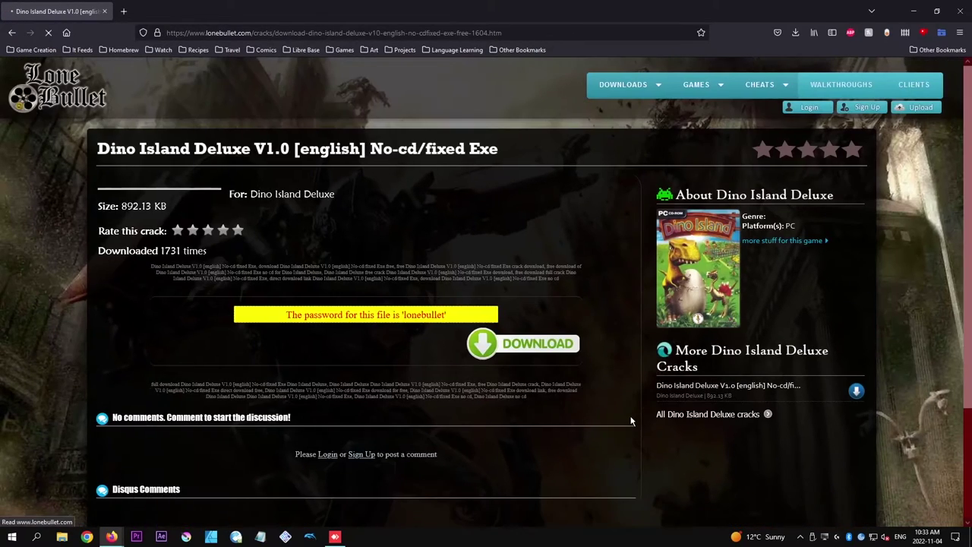
{"action": "left_click_drag", "start_coordinate": [404, 420], "coordinate": [427, 420]}
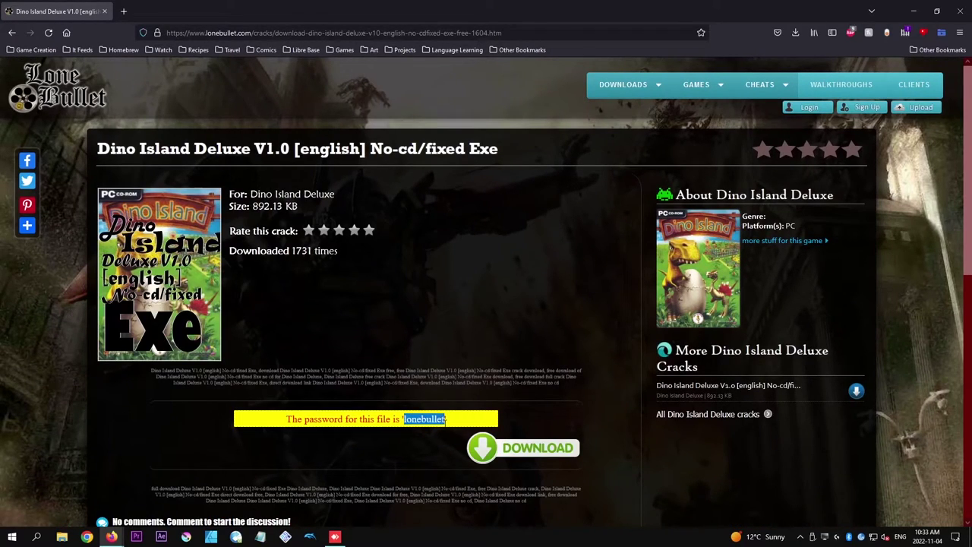
{"action": "left_click", "coordinate": [516, 448]}
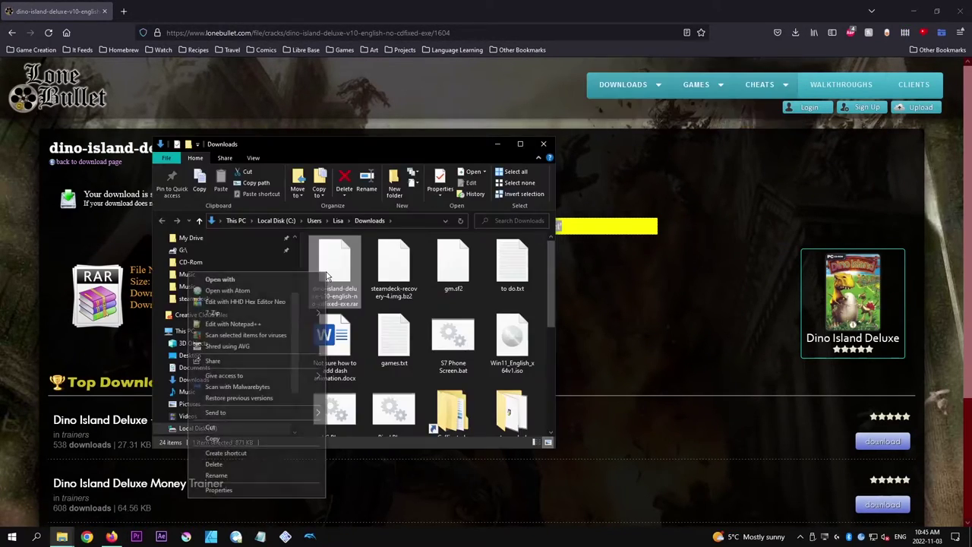
- Extract the downloaded RAR with 7-Zip using the archive password, then open the extracted folder
{"action": "mouse_move", "coordinate": [310, 311]}
{"action": "left_click", "coordinate": [384, 359]}
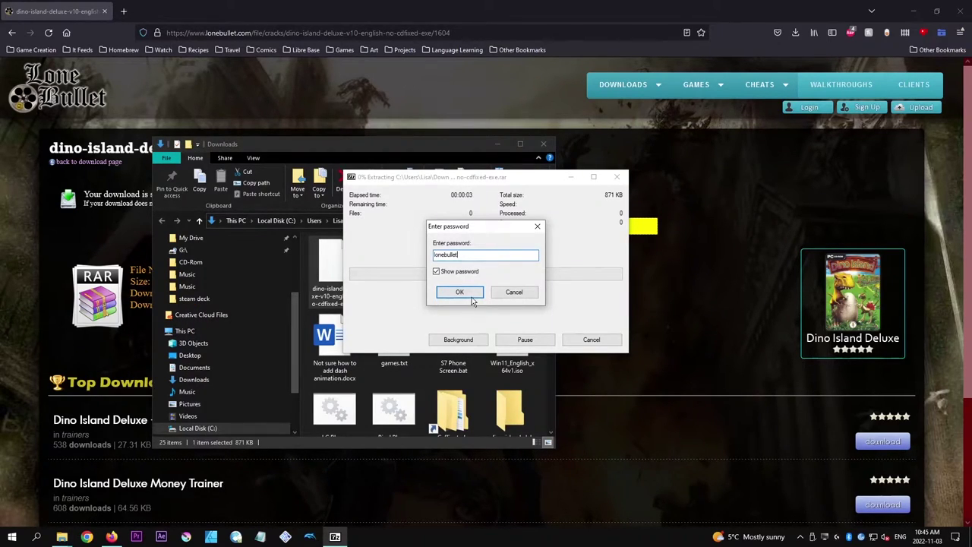
{"action": "type", "text": "lonebullet"}
{"action": "left_click", "coordinate": [460, 292]}
{"action": "double_click", "coordinate": [513, 401]}
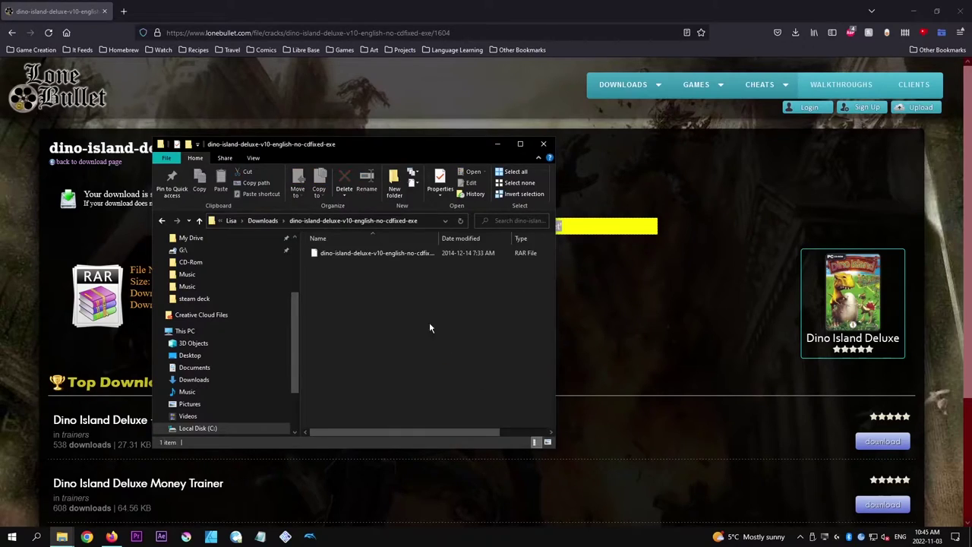
- Extract the inner archive here and paste DinoIsland.exe into Dino Island, overwriting the original
{"action": "right_click", "coordinate": [349, 255]}
{"action": "mouse_move", "coordinate": [341, 293]}
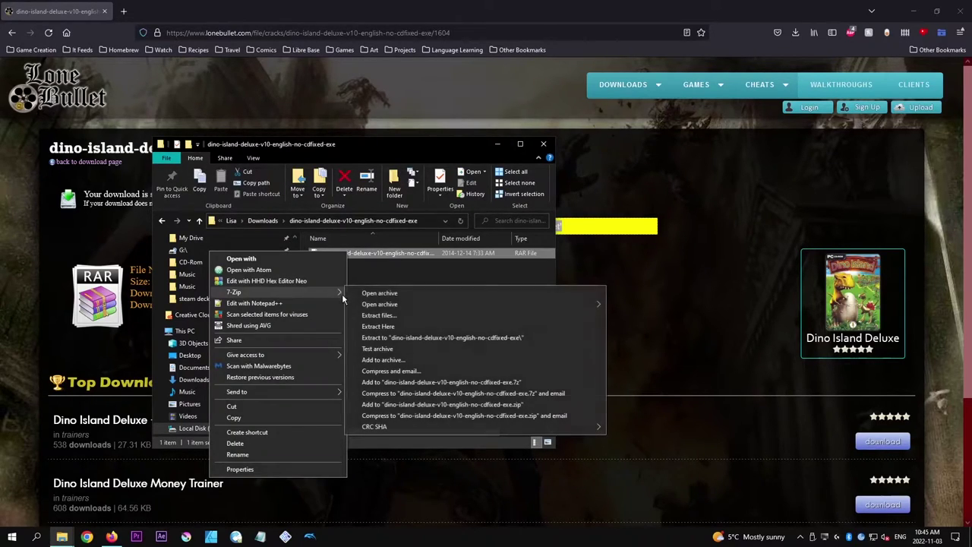
{"action": "left_click", "coordinate": [394, 328]}
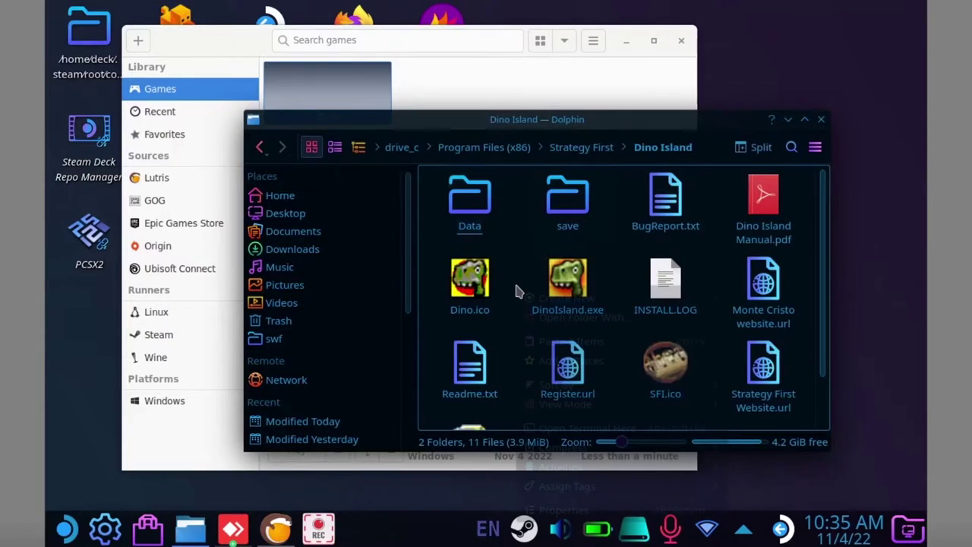
{"action": "right_click", "coordinate": [518, 288]}
{"action": "left_click", "coordinate": [564, 341]}
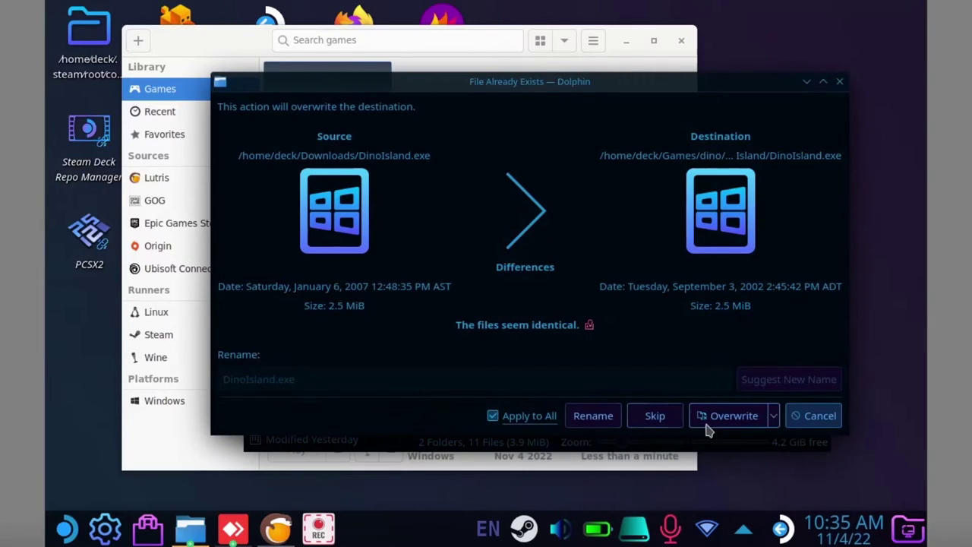
{"action": "left_click", "coordinate": [721, 423]}
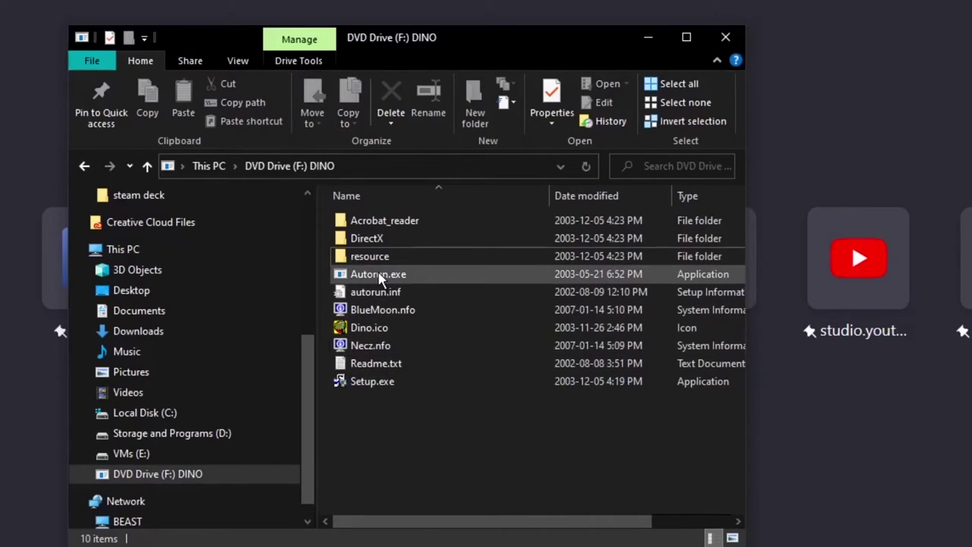
- Run Setup.exe from the DINO disc past the welcome and license pages
{"action": "left_click", "coordinate": [382, 383]}
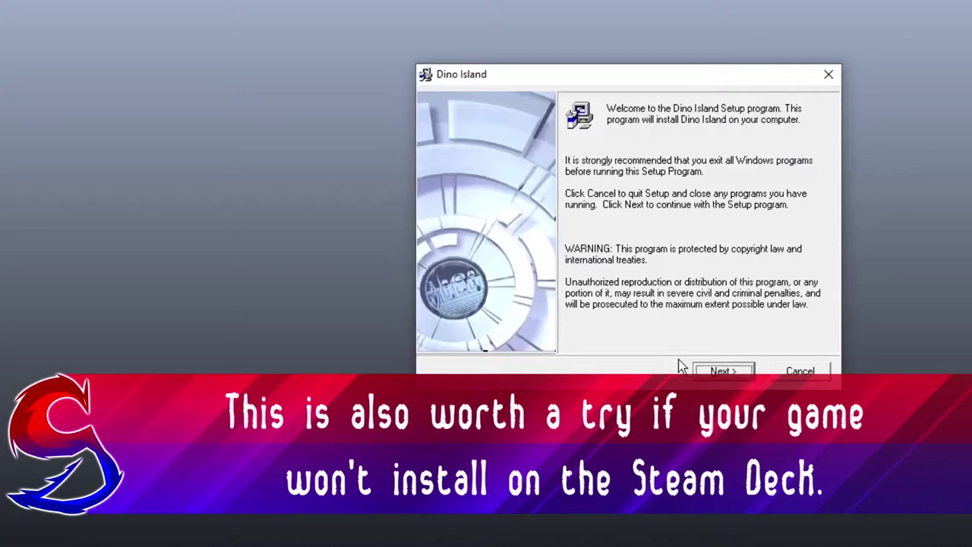
{"action": "left_click", "coordinate": [723, 371]}
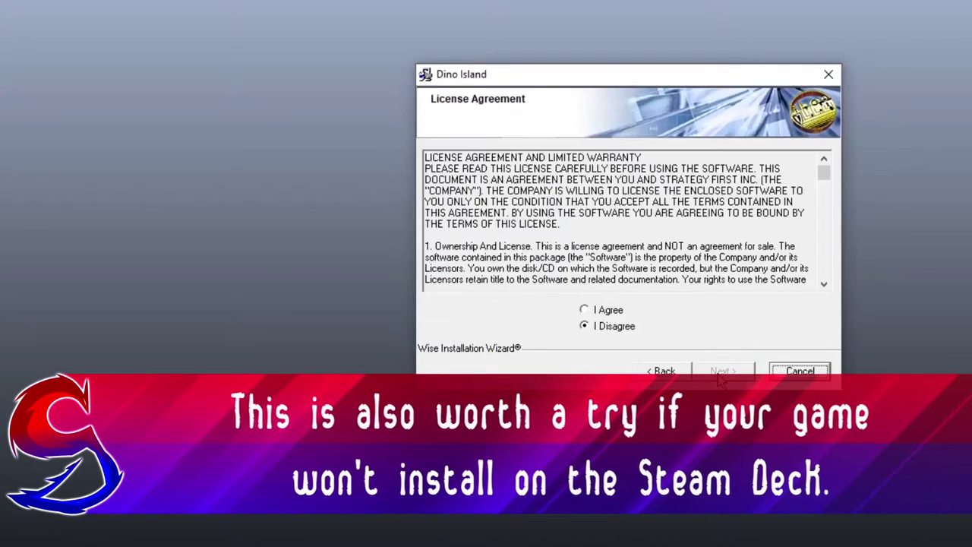
{"action": "left_click", "coordinate": [723, 371]}
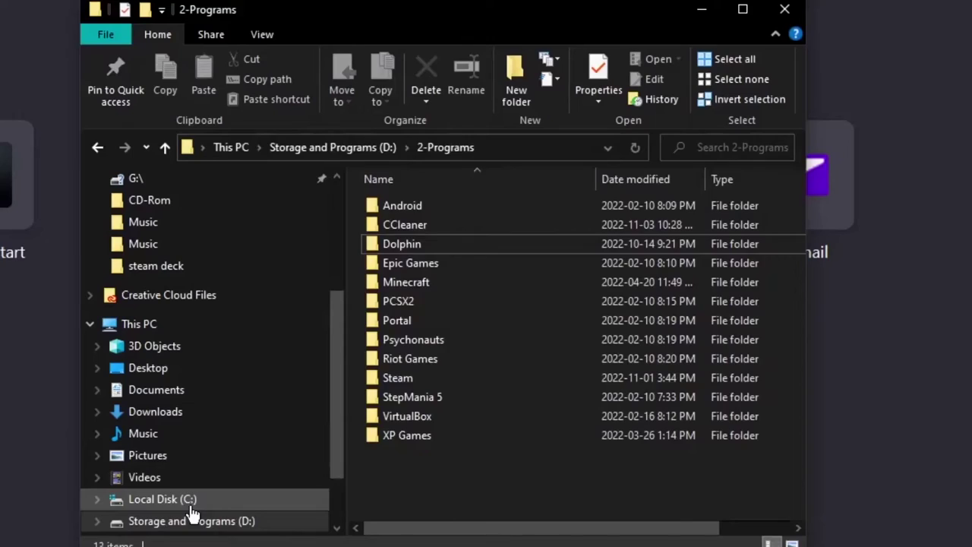
- Copy the fixed DinoIsland.exe and pwz.nfo into C:\Program Files (x86)\Strategy First\Dino Island, then launch it
{"action": "left_click", "coordinate": [171, 499]}
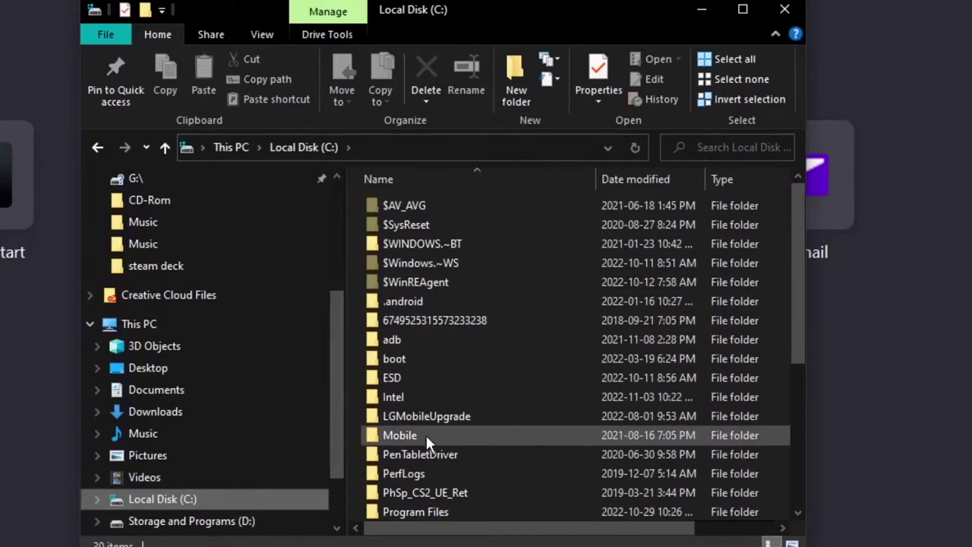
{"action": "scroll", "coordinate": [427, 444], "scroll_direction": "down", "scroll_amount": 3}
{"action": "double_click", "coordinate": [459, 375]}
{"action": "scroll", "coordinate": [458, 350], "scroll_direction": "down", "scroll_amount": 3}
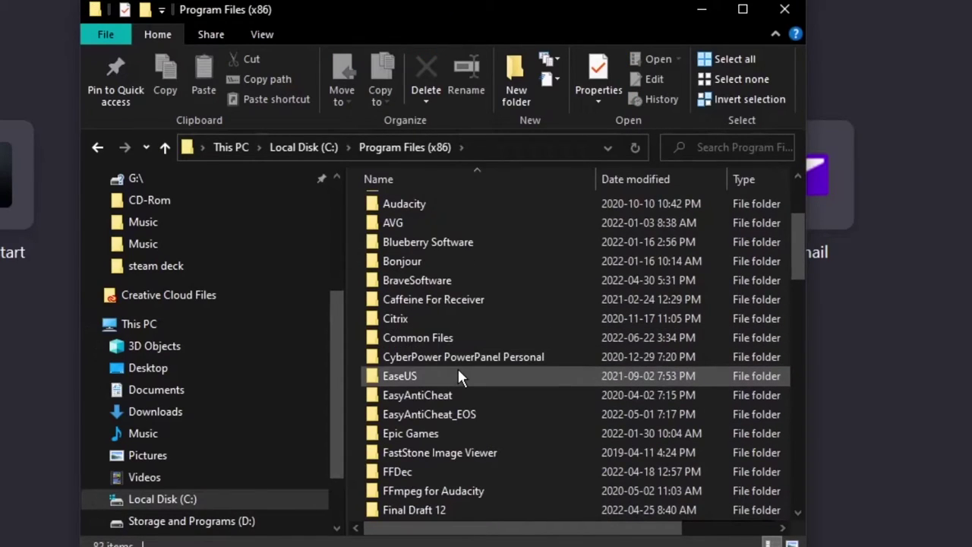
{"action": "scroll", "coordinate": [460, 375], "scroll_direction": "down", "scroll_amount": 12}
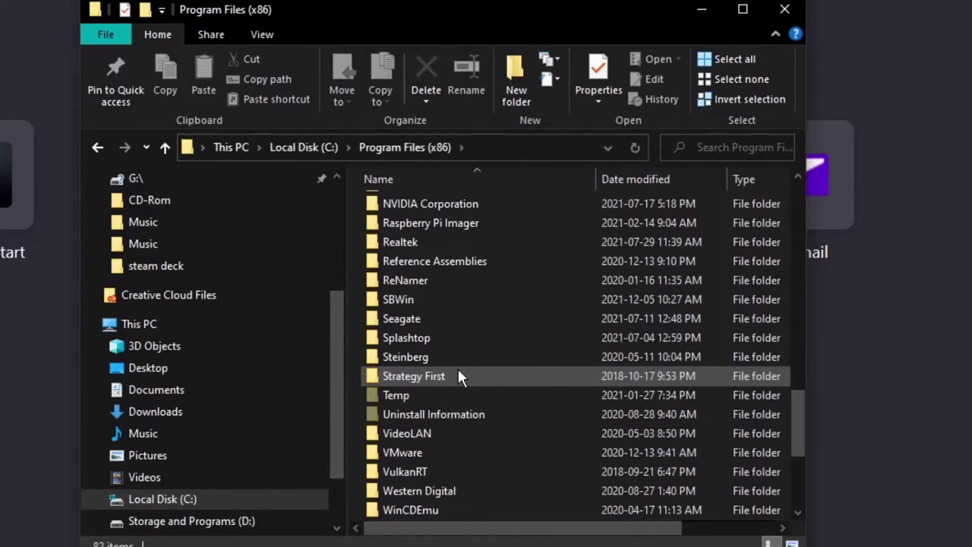
{"action": "double_click", "coordinate": [460, 375]}
{"action": "double_click", "coordinate": [455, 204]}
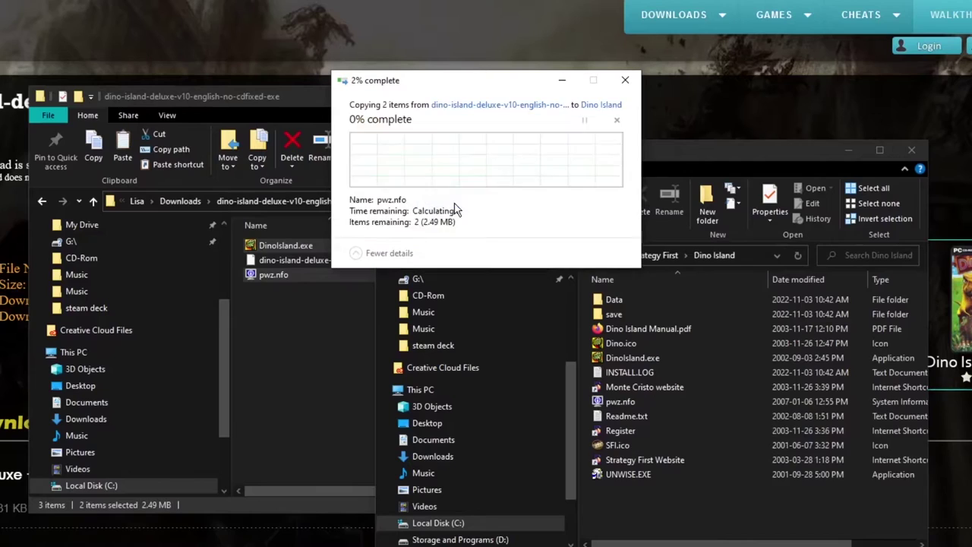
{"action": "key", "text": "Return"}
{"action": "left_click", "coordinate": [627, 361]}
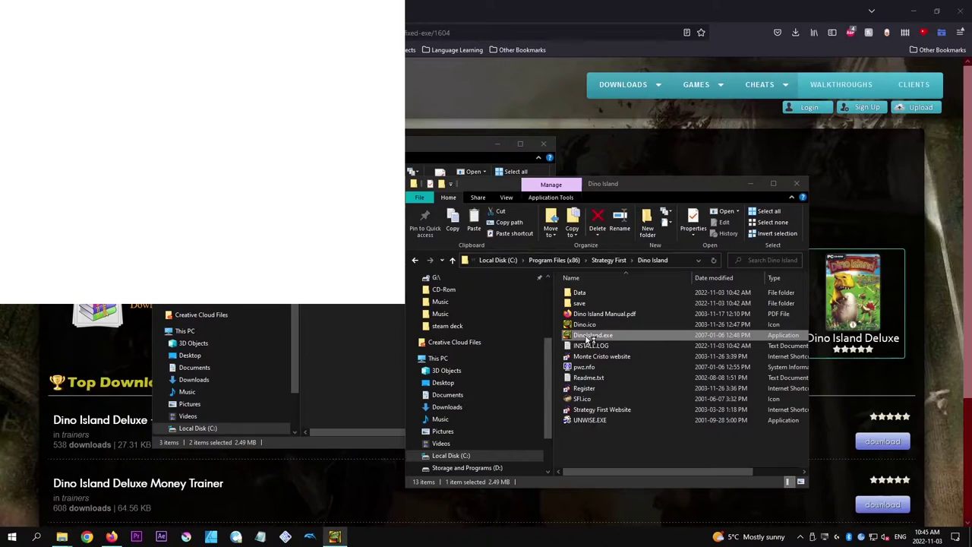
{"action": "double_click", "coordinate": [591, 334]}
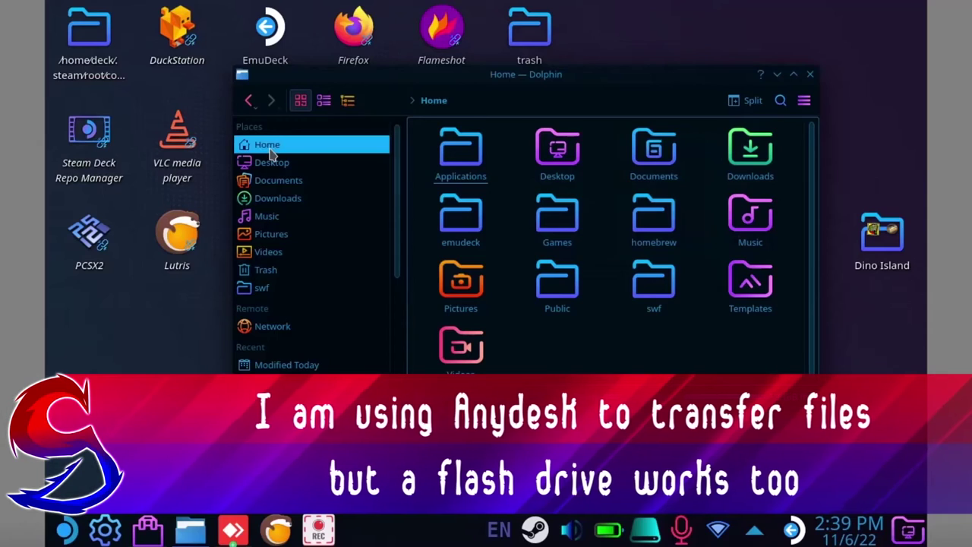
- Show hidden files, then move the desktop Dino Island folder into .wine/drive_c/Program Files (x86)
{"action": "left_click", "coordinate": [805, 101]}
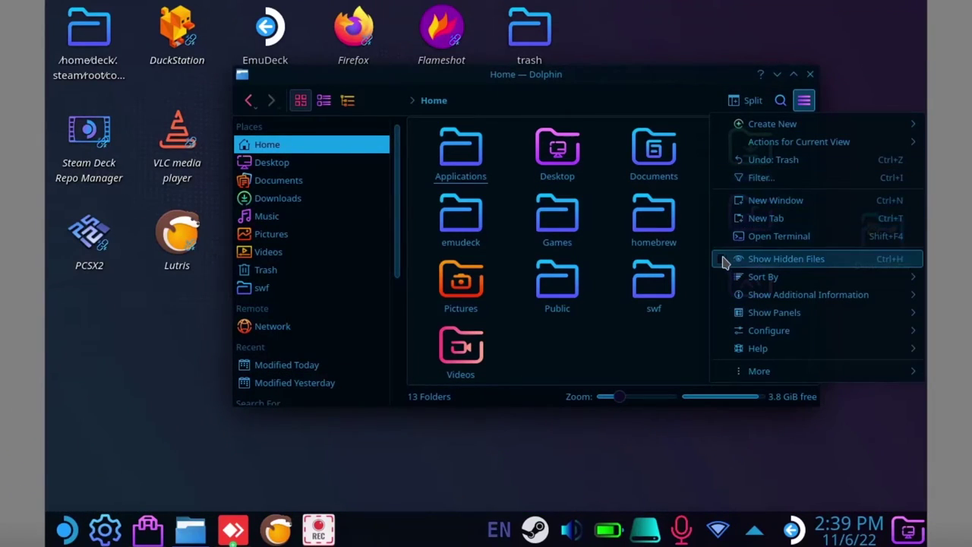
{"action": "left_click", "coordinate": [726, 259]}
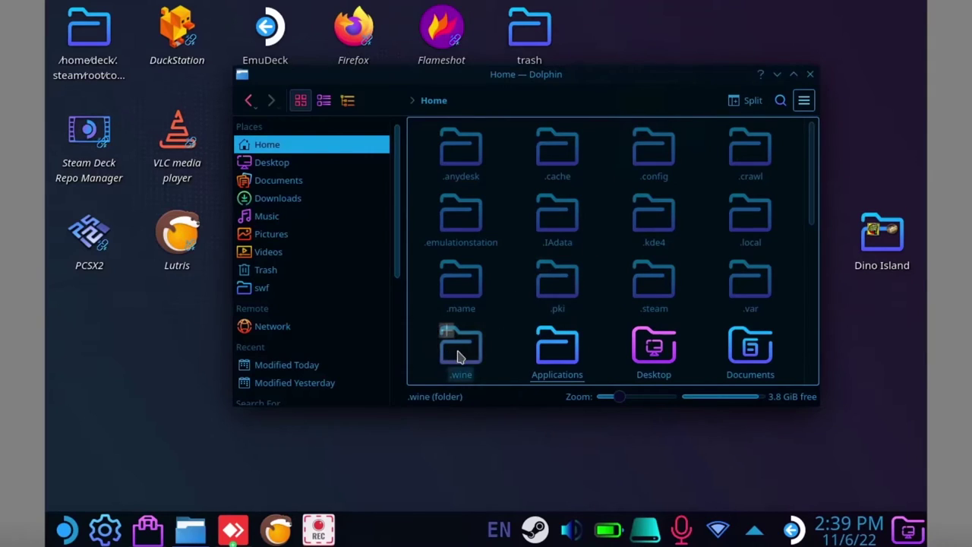
{"action": "left_click", "coordinate": [461, 348]}
{"action": "left_click", "coordinate": [566, 154]}
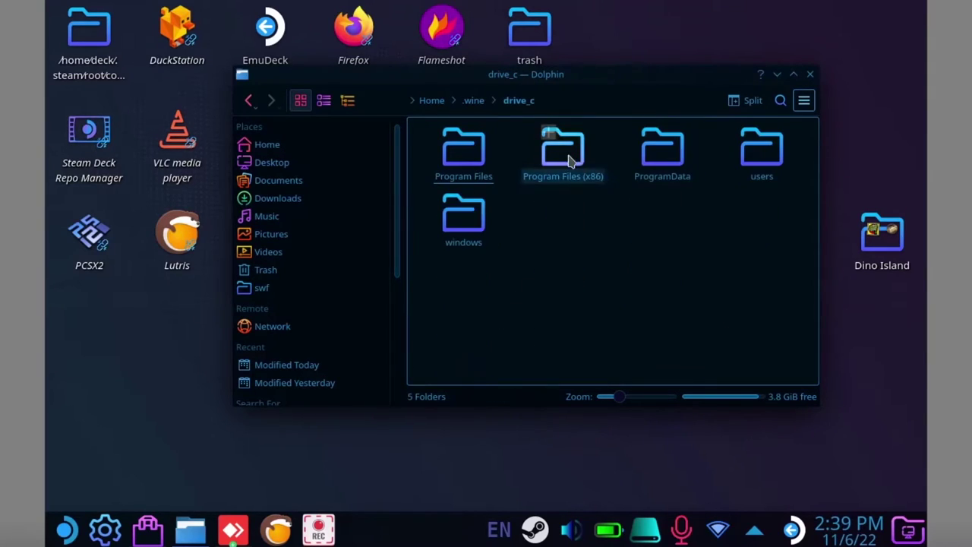
{"action": "left_click", "coordinate": [560, 159]}
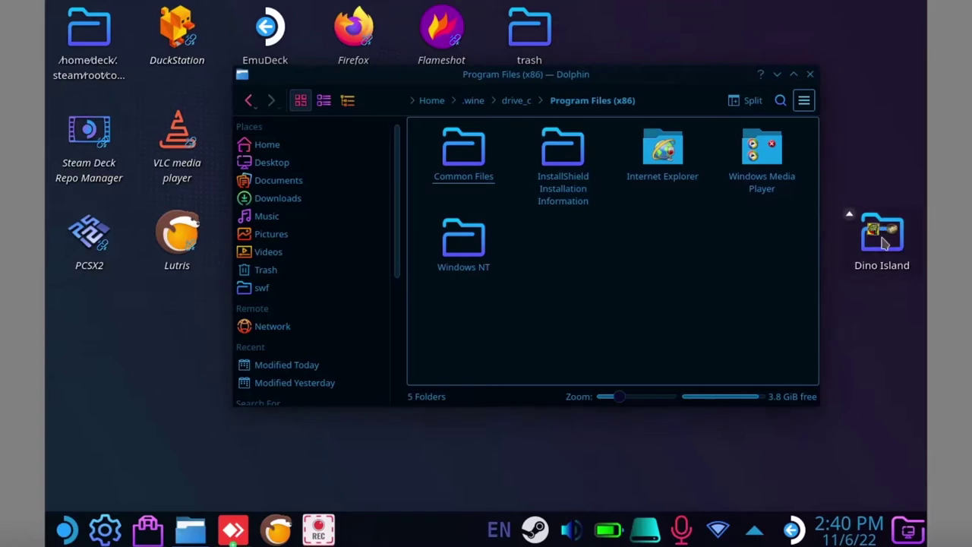
{"action": "left_click_drag", "start_coordinate": [881, 235], "coordinate": [630, 266]}
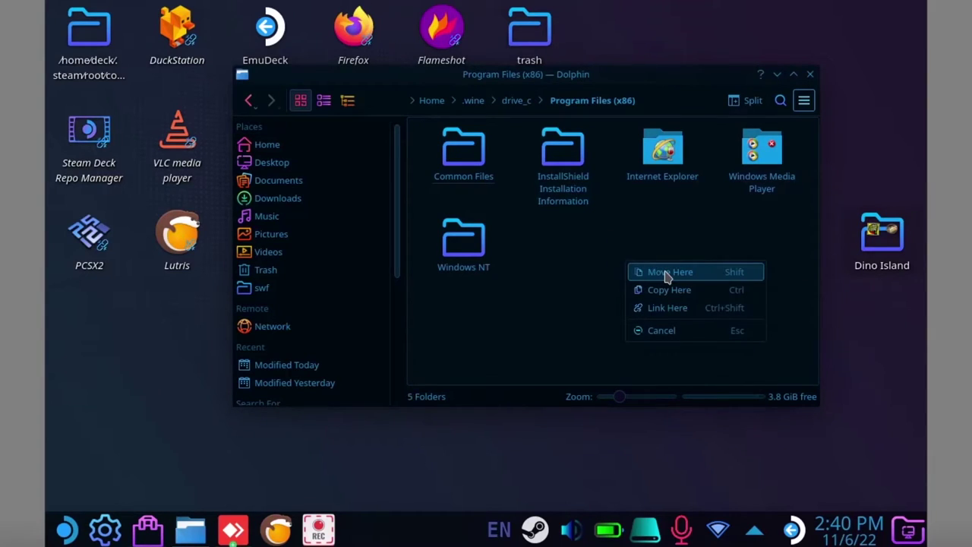
{"action": "left_click", "coordinate": [666, 274]}
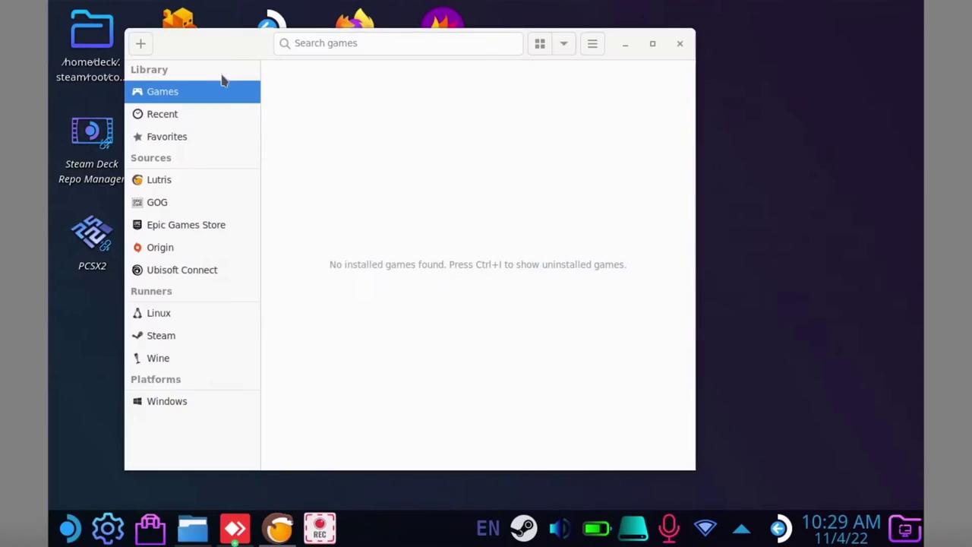
- Add a locally installed game manually in Lutris with Wine as its runner
{"action": "left_click", "coordinate": [142, 44]}
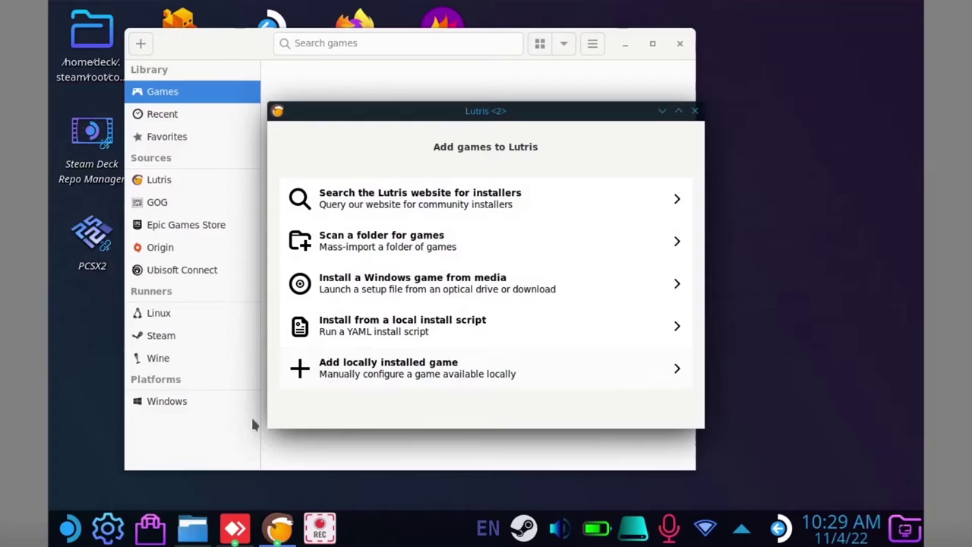
{"action": "left_click", "coordinate": [374, 377]}
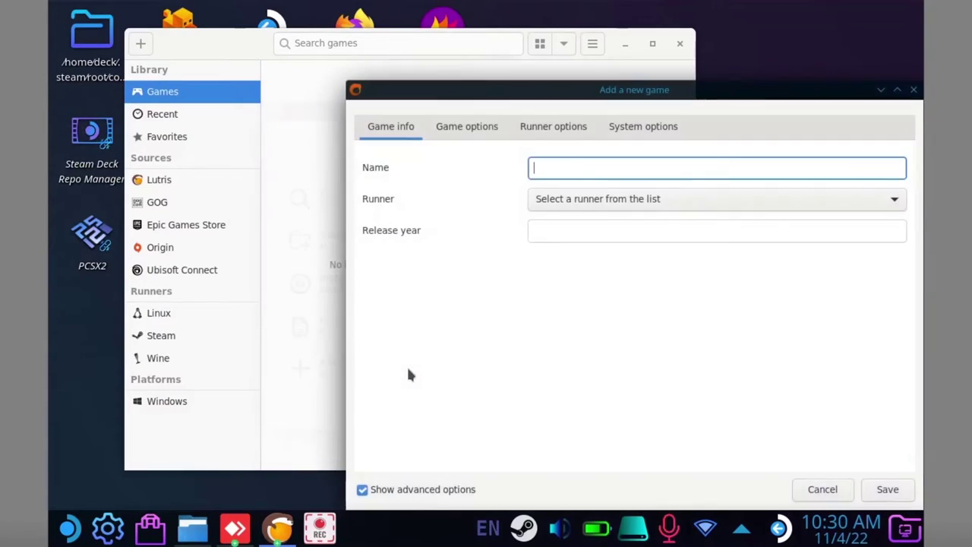
{"action": "left_click", "coordinate": [564, 199]}
{"action": "left_click", "coordinate": [571, 262]}
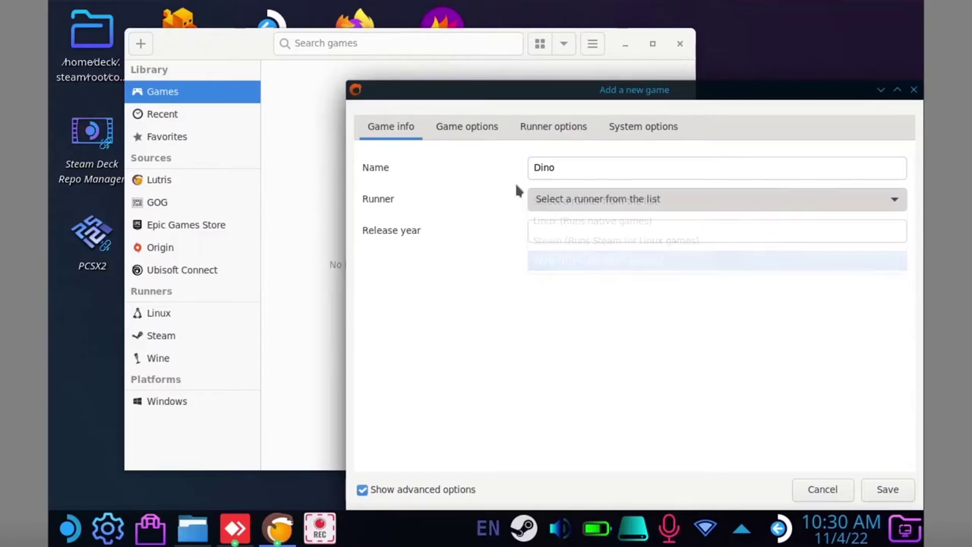
{"action": "left_click", "coordinate": [474, 129]}
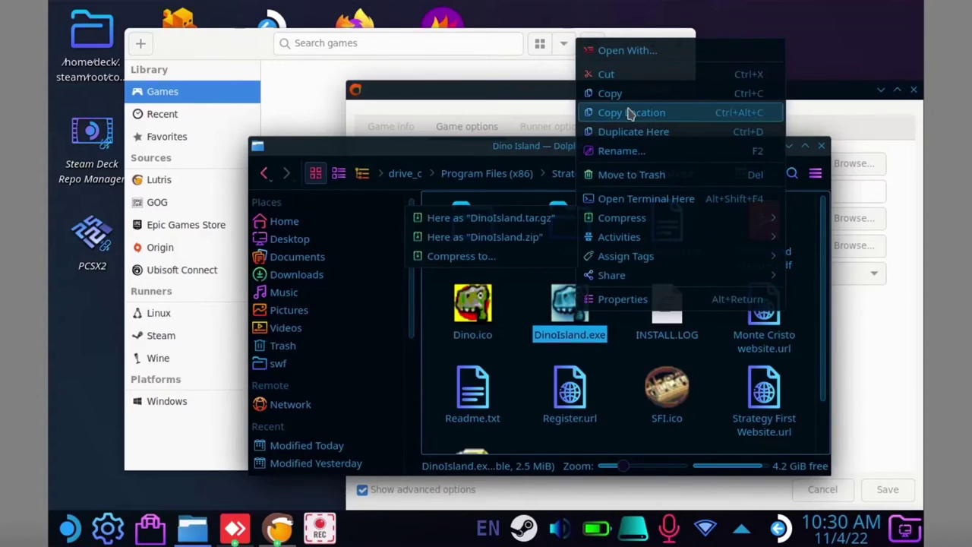
- Paste the copied DinoIsland.exe path into the Executable field
{"action": "left_click", "coordinate": [630, 113]}
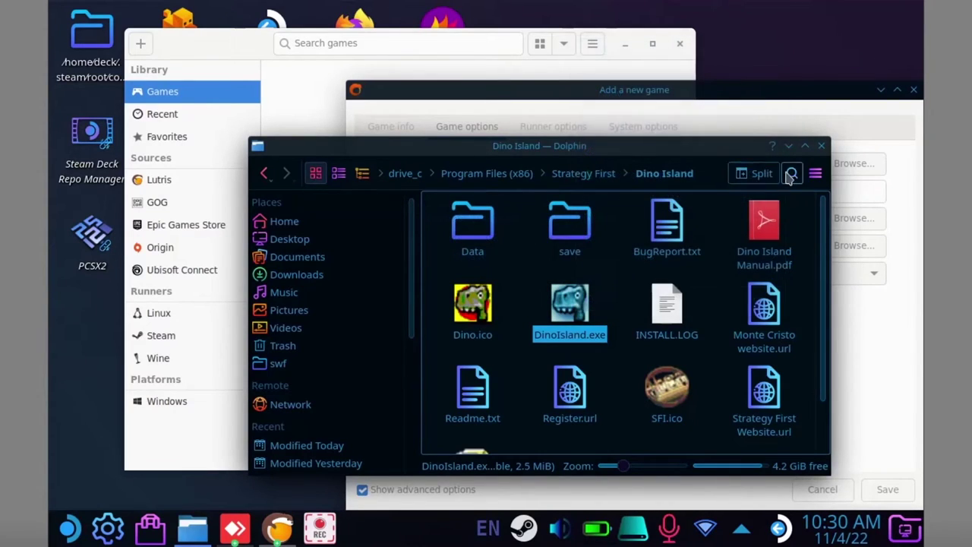
{"action": "left_click", "coordinate": [821, 145]}
{"action": "right_click", "coordinate": [554, 167]}
{"action": "left_click", "coordinate": [605, 217]}
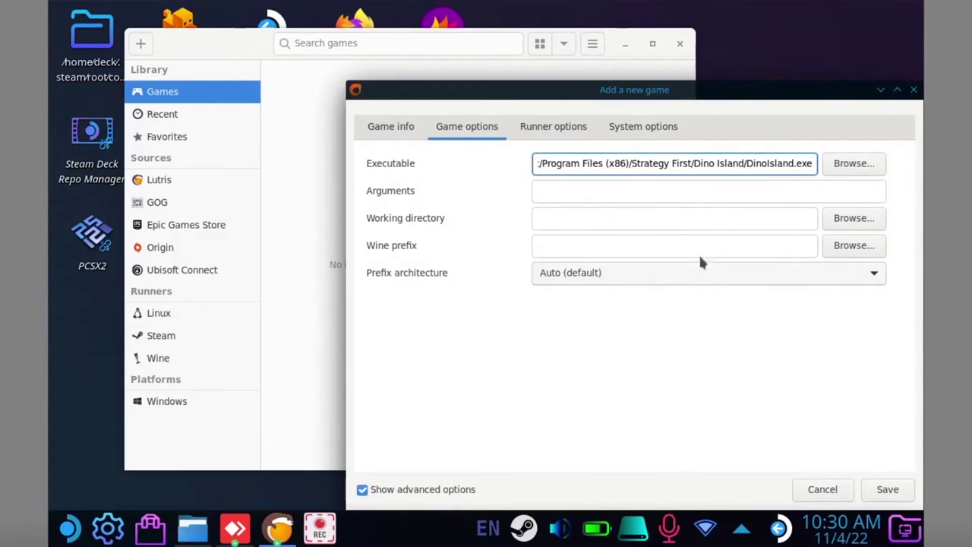
- Copy the /run/media/mmcblk0p1/wine-sd/ folder path from the file manager for the Wine prefix
{"action": "left_click", "coordinate": [655, 243]}
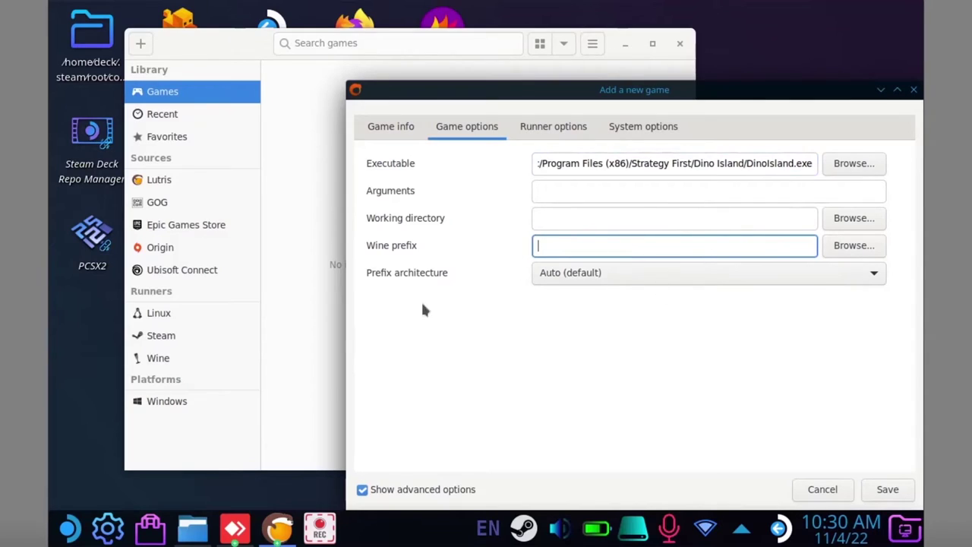
{"action": "left_click", "coordinate": [193, 528]}
{"action": "left_click", "coordinate": [288, 465]}
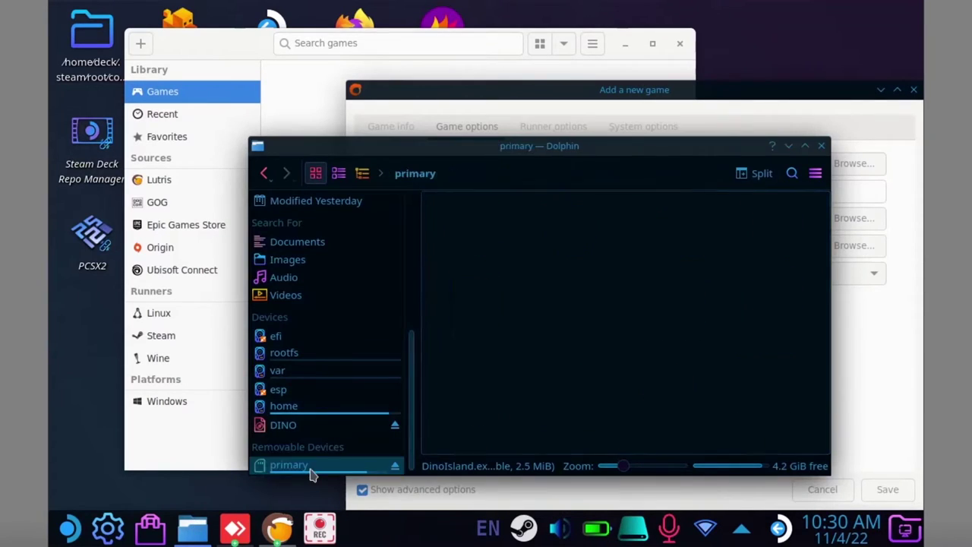
{"action": "double_click", "coordinate": [776, 298]}
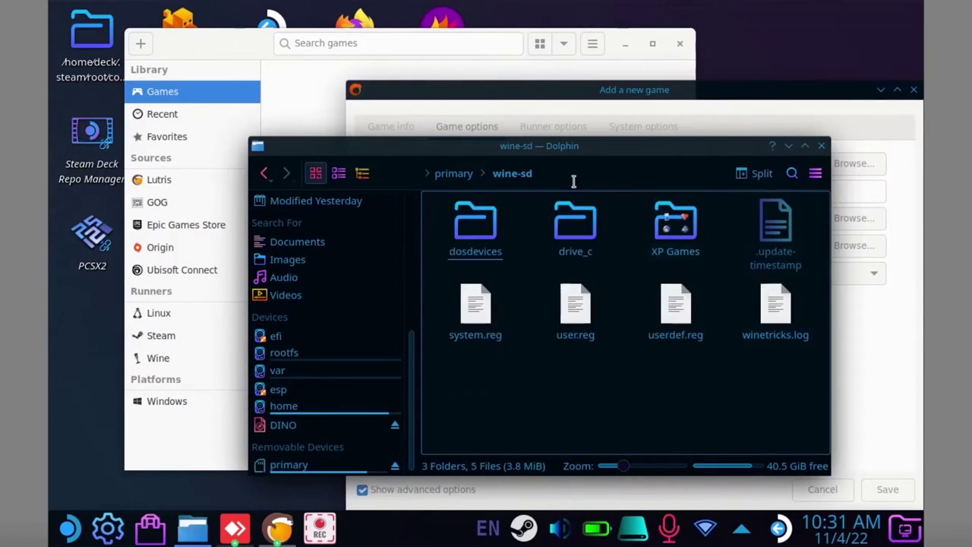
{"action": "left_click", "coordinate": [563, 173]}
{"action": "triple_click", "coordinate": [438, 174]}
{"action": "right_click", "coordinate": [455, 173]}
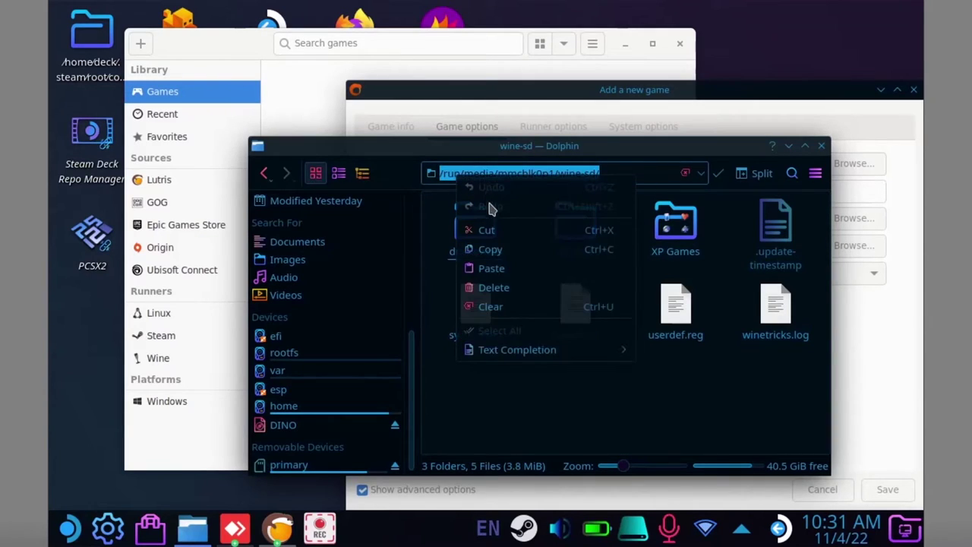
{"action": "left_click", "coordinate": [494, 262]}
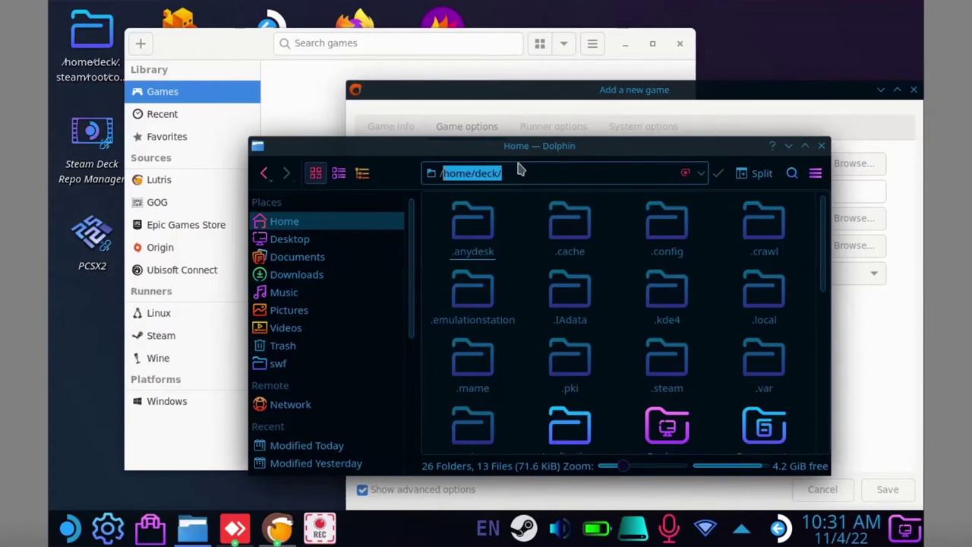
{"action": "left_click", "coordinate": [521, 167]}
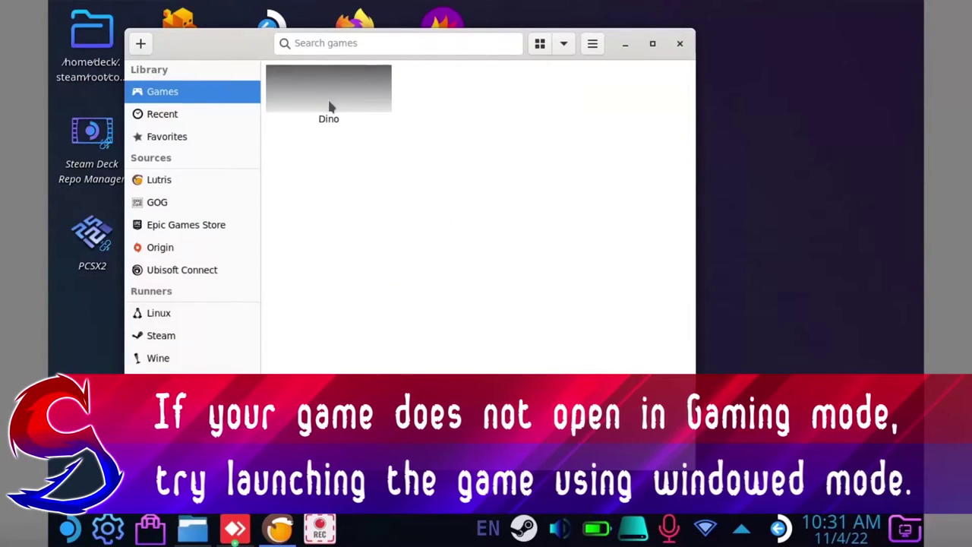
- Launch Dino from Lutris, then add Lutris to Steam from the application launcher
{"action": "double_click", "coordinate": [330, 107]}
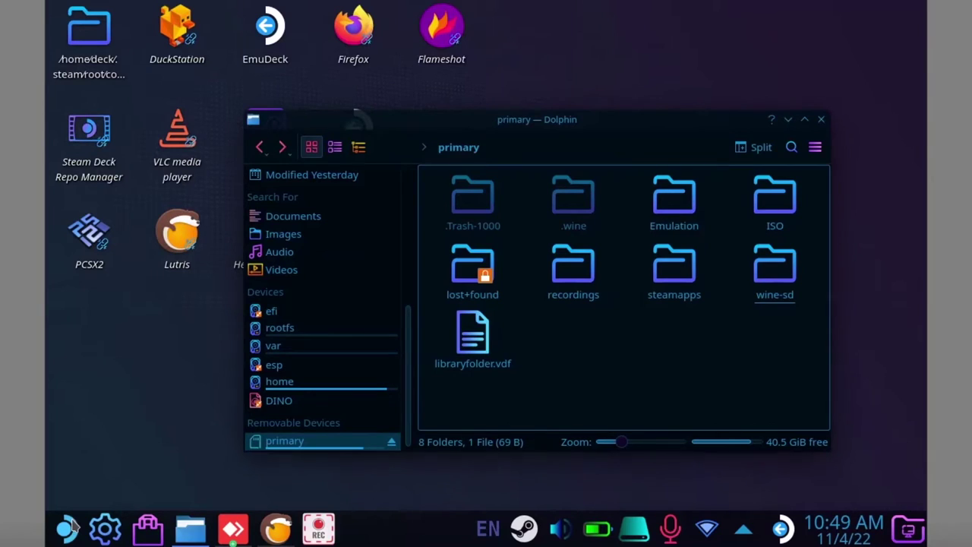
{"action": "key", "text": "super"}
{"action": "right_click", "coordinate": [372, 416]}
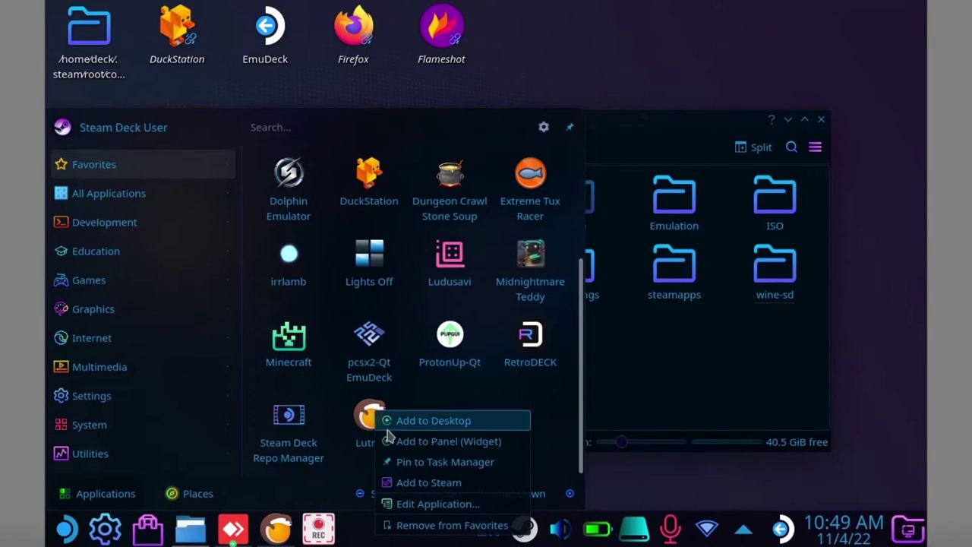
{"action": "left_click", "coordinate": [452, 484]}
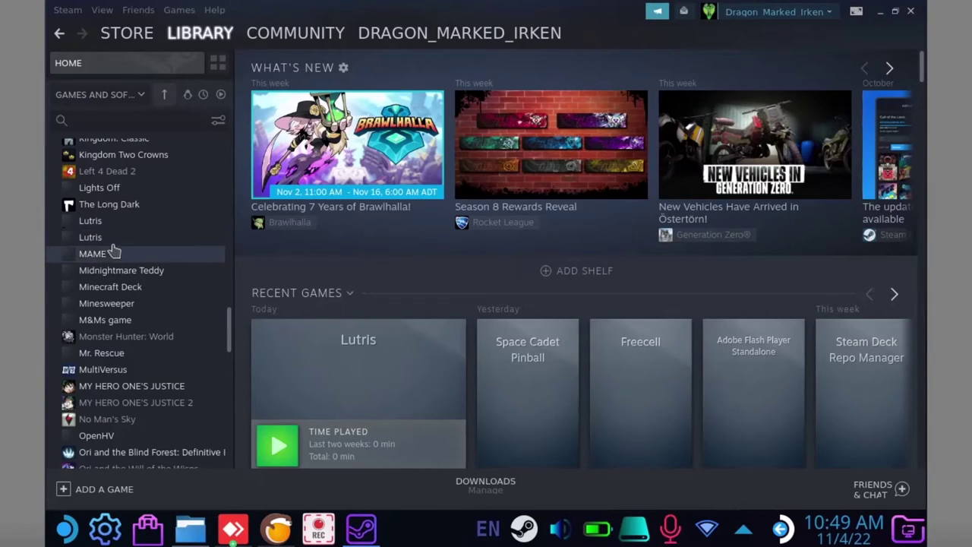
- Open the Properties of the new Lutris shortcut in Steam
{"action": "left_click", "coordinate": [94, 238]}
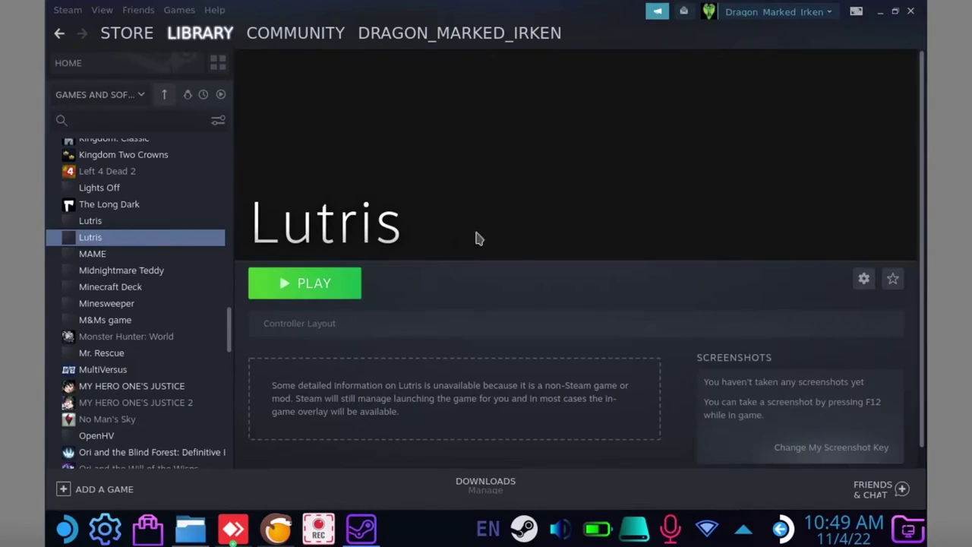
{"action": "left_click", "coordinate": [864, 279]}
{"action": "mouse_move", "coordinate": [832, 323]}
{"action": "left_click", "coordinate": [811, 358]}
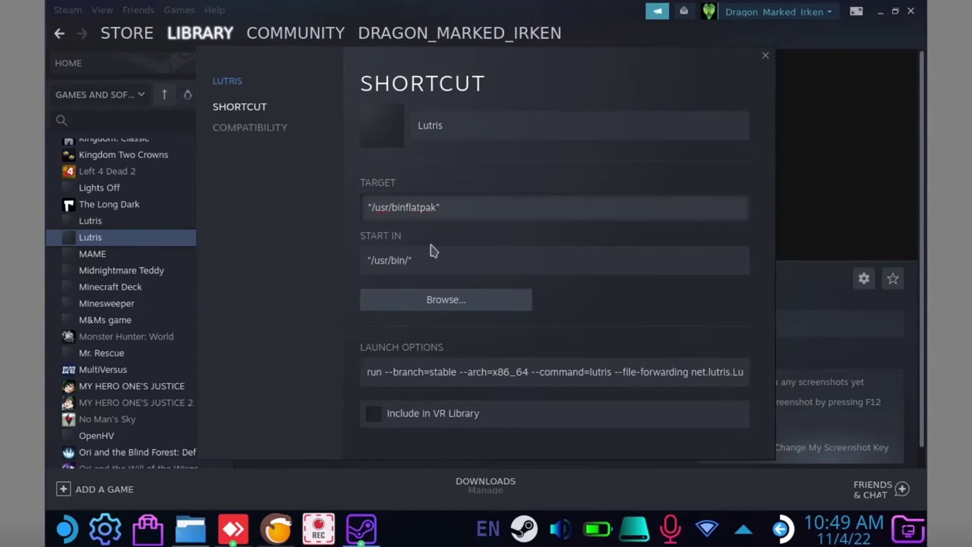
- Set Target to flatpak, blank Start In, and paste launch options run net.lutris.Lutris lutris:rungame/game_name
{"action": "key", "text": "BackSpace"}
{"action": "key", "text": "BackSpace"}
{"action": "key", "text": "BackSpace"}
{"action": "key", "text": "BackSpace"}
{"action": "key", "text": "BackSpace"}
{"action": "key", "text": "BackSpace"}
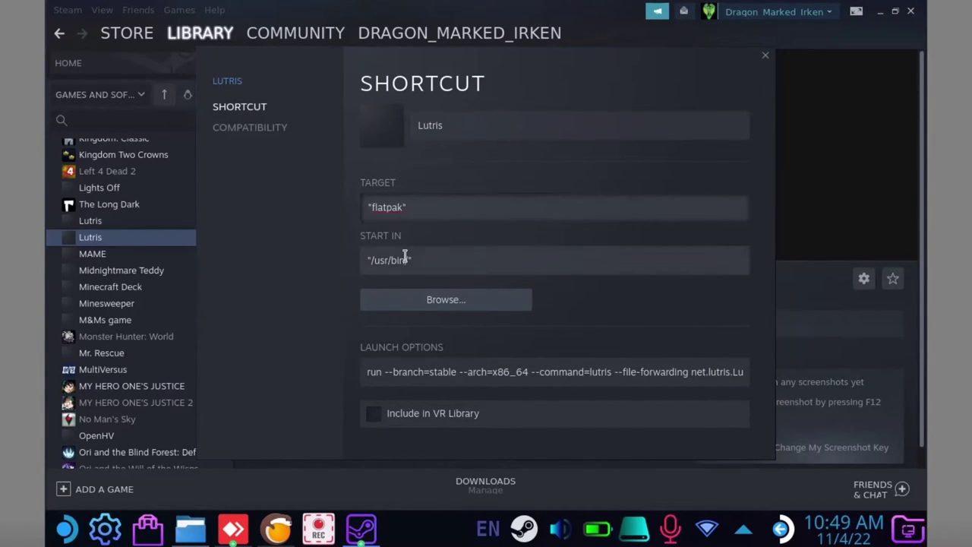
{"action": "left_click", "coordinate": [417, 260]}
{"action": "type", "text": "\"\""}
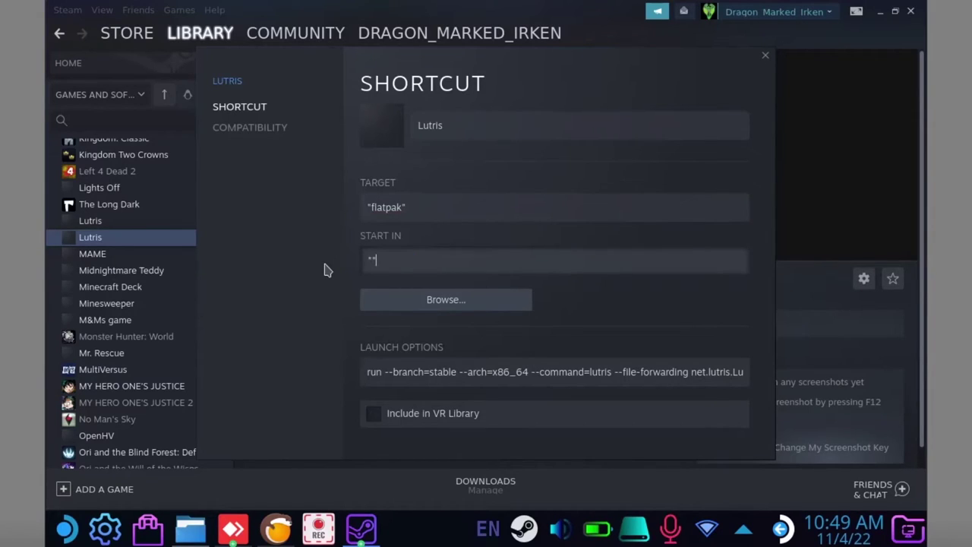
{"action": "left_click", "coordinate": [371, 378]}
{"action": "key", "text": "ctrl+a"}
{"action": "key", "text": "ctrl+v"}
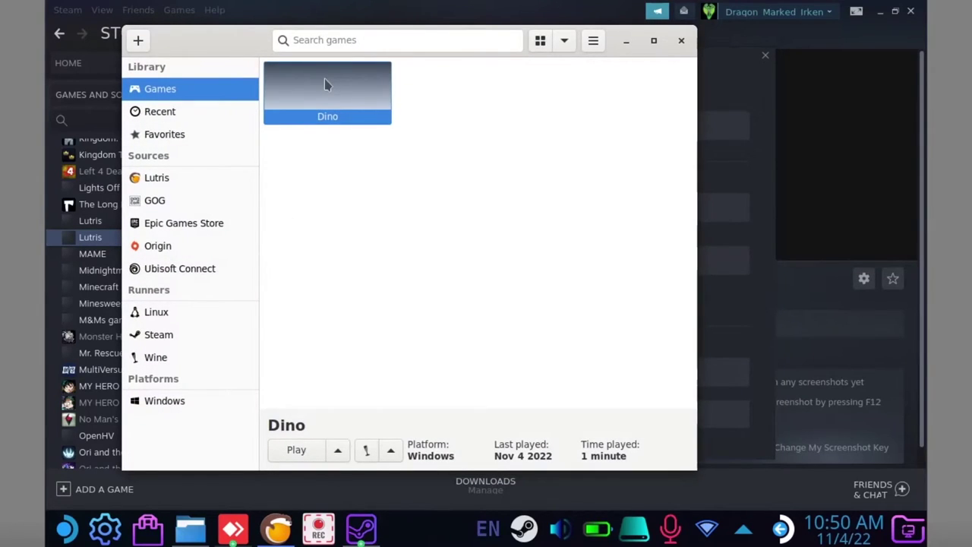
- Open Dino's Configure dialog to read its identifier, dino
{"action": "right_click", "coordinate": [325, 85]}
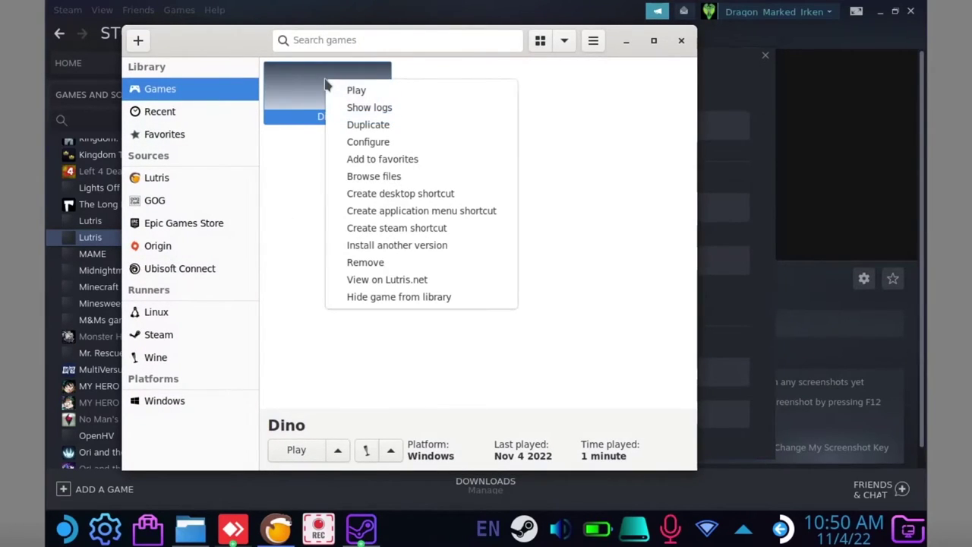
{"action": "left_click", "coordinate": [372, 143]}
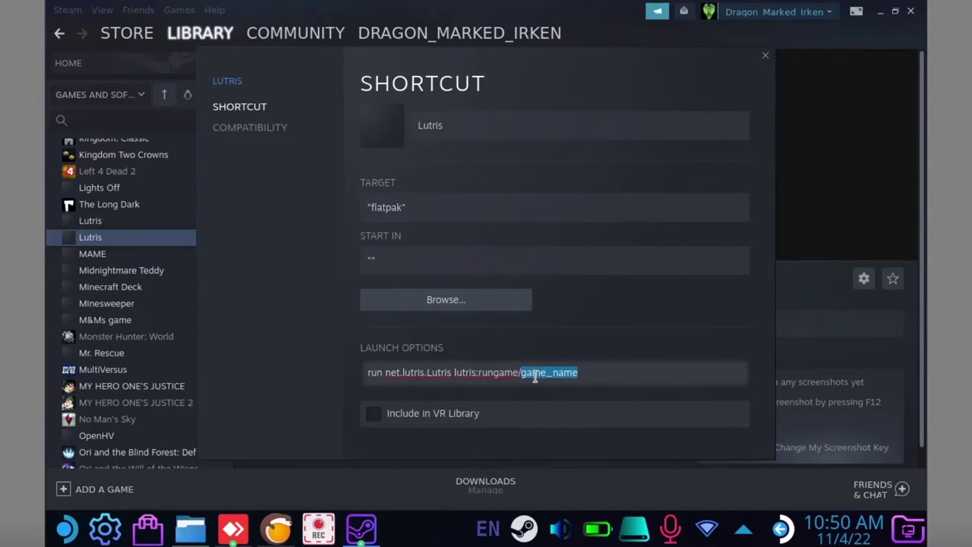
- Change the launch option to lutris:rungame/dino and rename the shortcut Dino Island (2)
{"action": "type", "text": "dino"}
{"action": "double_click", "coordinate": [472, 125]}
{"action": "key", "text": "BackSpace"}
{"action": "type", "text": "Dino Iss"}
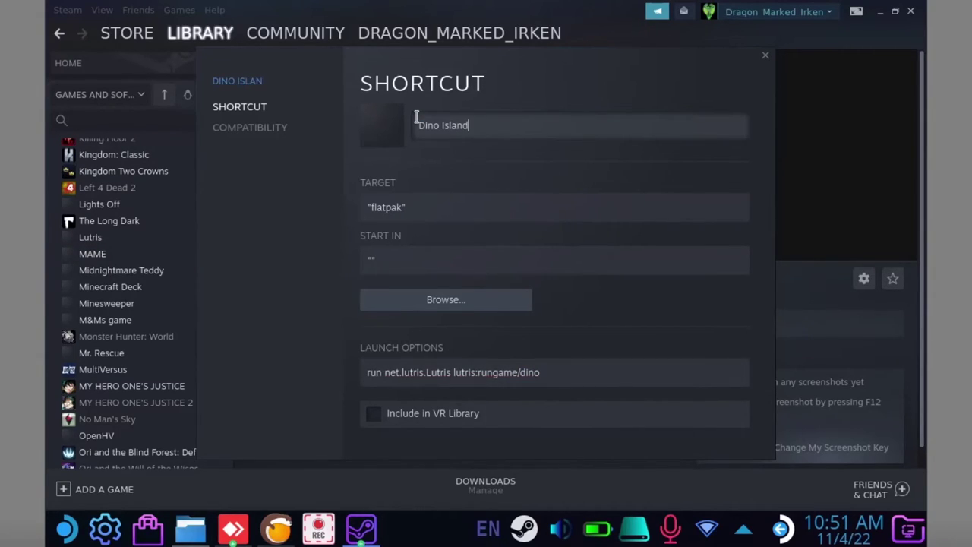
{"action": "type", "text": " (2)"}
{"action": "left_click", "coordinate": [764, 56]}
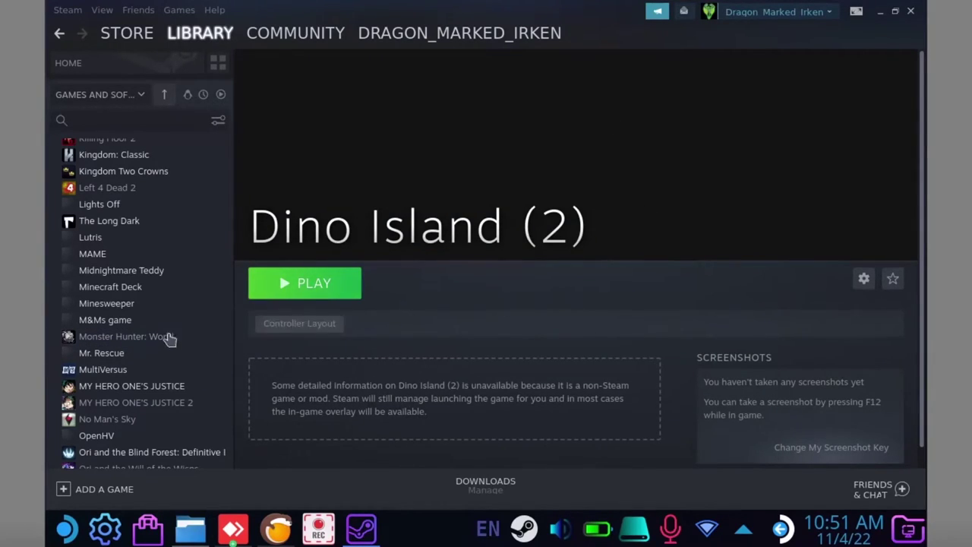
- Find Qsynth in Discover and download the gm.sf2 soundfont in Firefox
{"action": "left_click", "coordinate": [303, 283]}
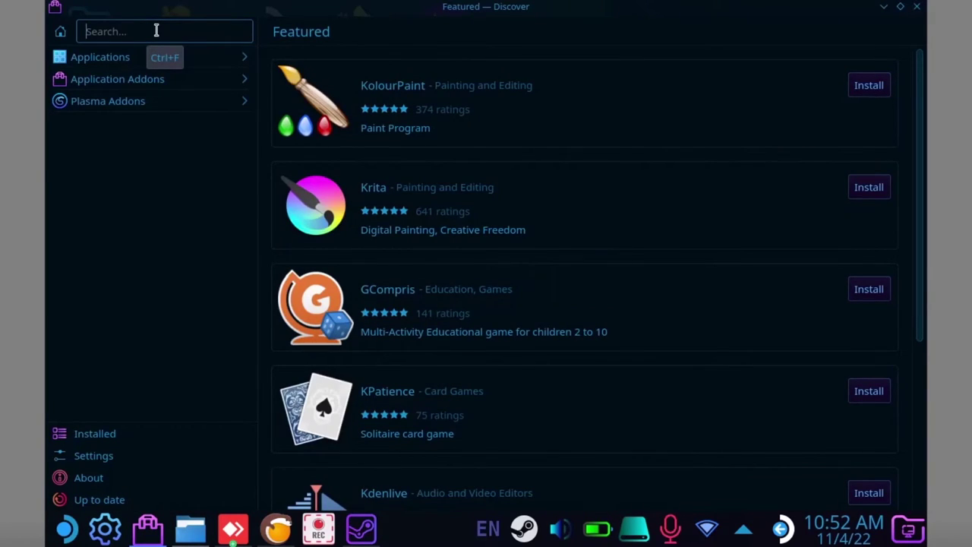
{"action": "type", "text": "qsynth"}
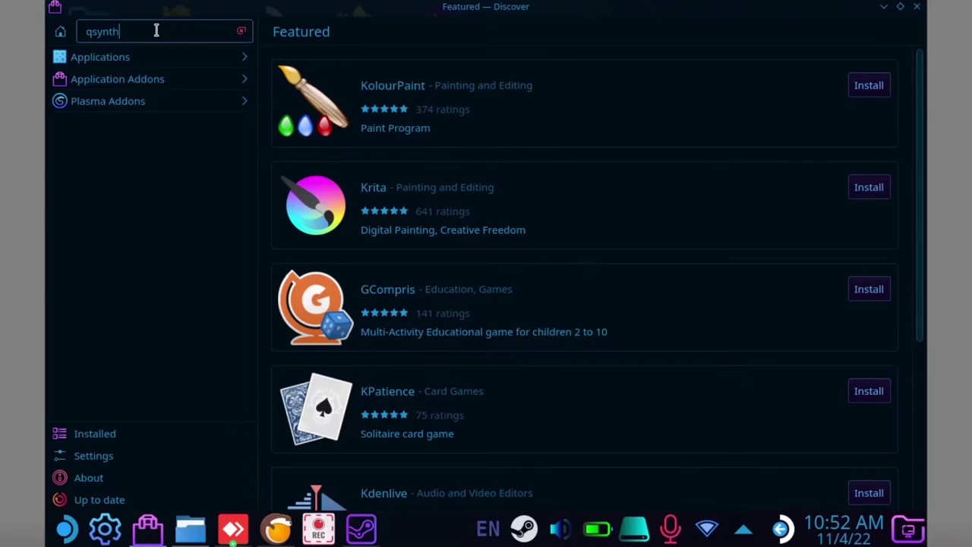
{"action": "left_click", "coordinate": [674, 104]}
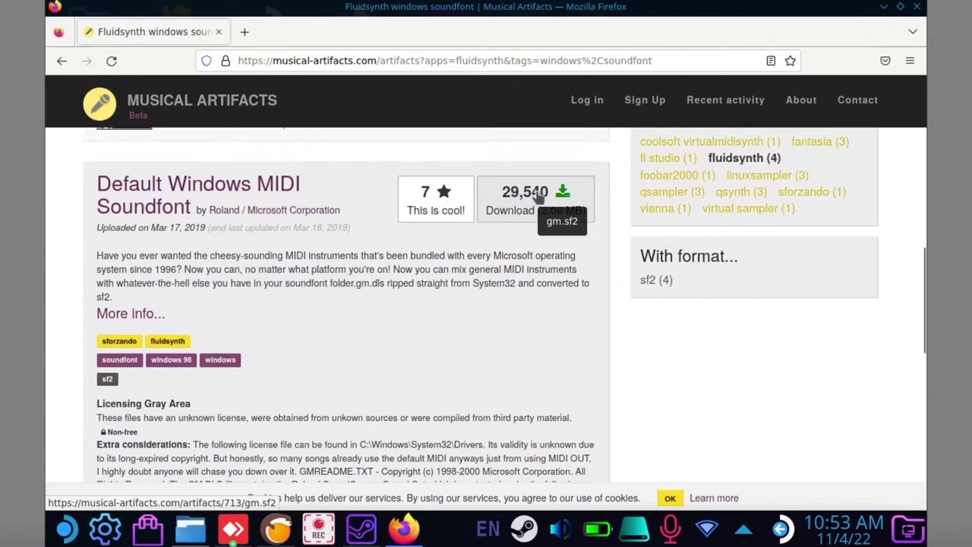
{"action": "left_click", "coordinate": [543, 190]}
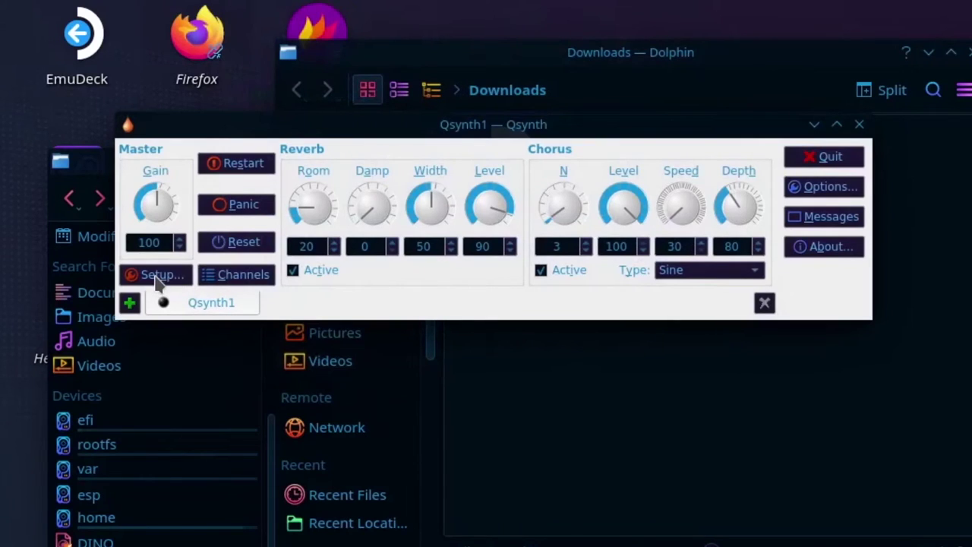
- Load the gm.sf2 soundfont in Qsynth's setup and restart the synth engine
{"action": "left_click", "coordinate": [158, 275]}
{"action": "left_click", "coordinate": [400, 78]}
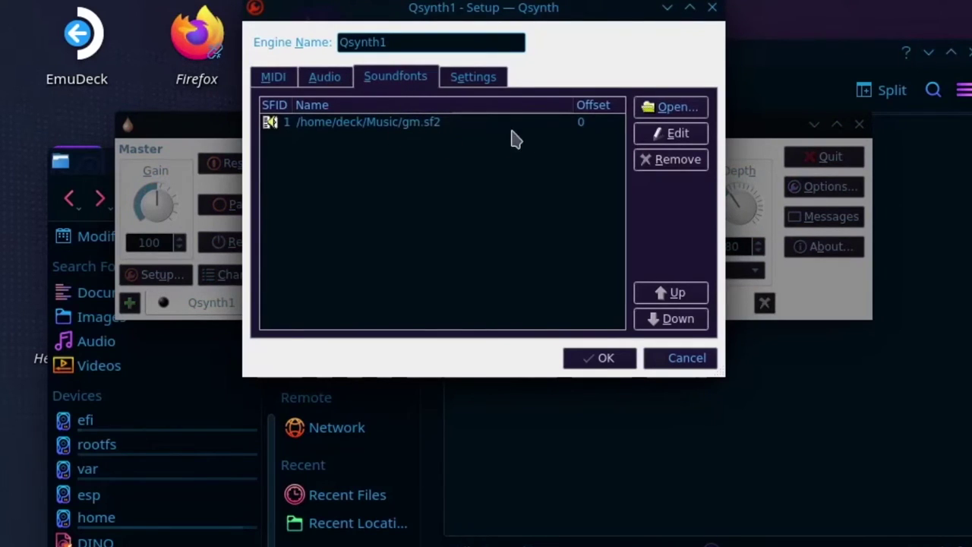
{"action": "left_click", "coordinate": [676, 110]}
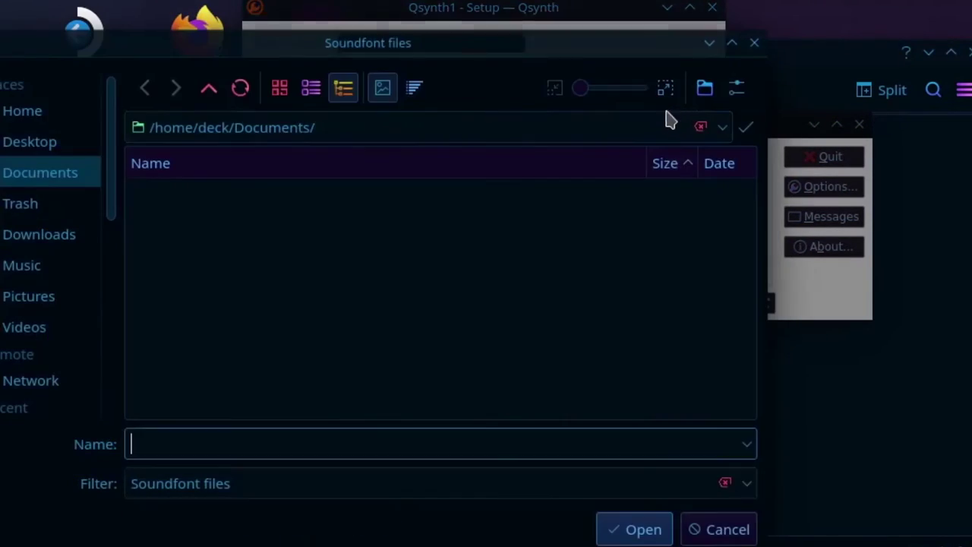
{"action": "left_click", "coordinate": [179, 194]}
{"action": "left_click", "coordinate": [630, 529]}
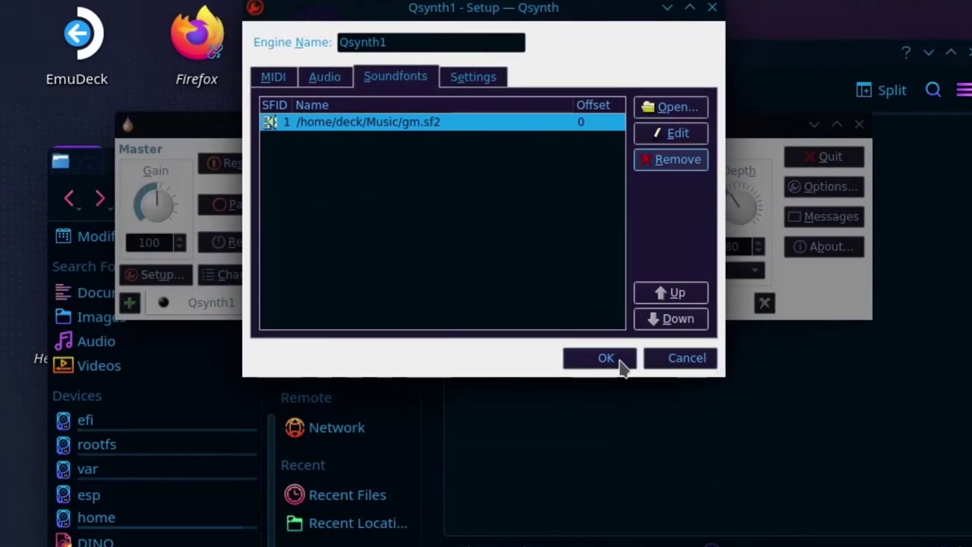
{"action": "left_click", "coordinate": [620, 364]}
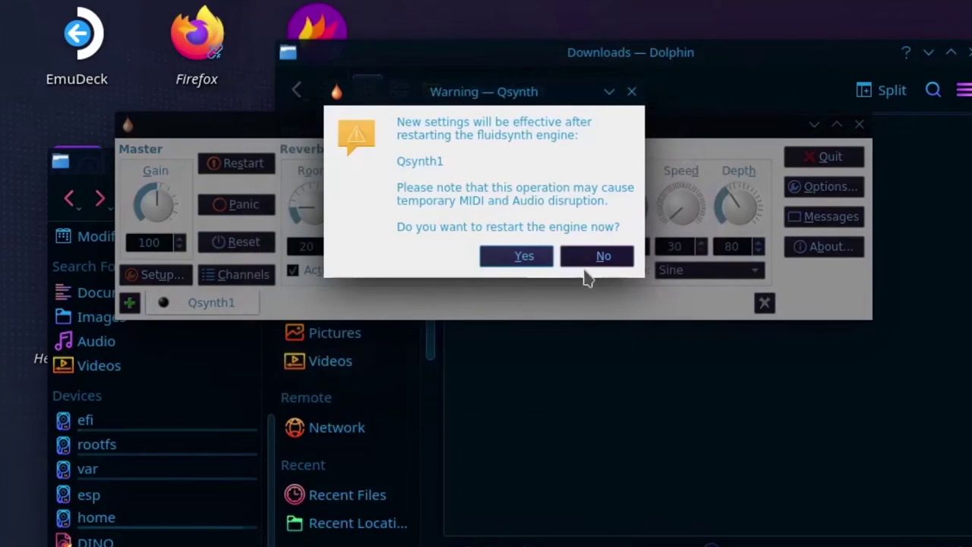
{"action": "left_click", "coordinate": [507, 258]}
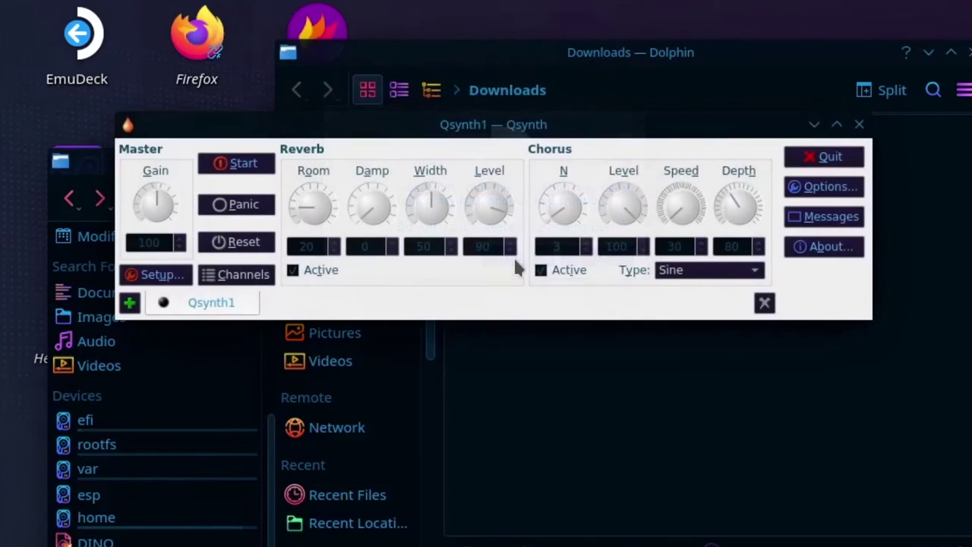
- Check Qsynth's options, then reopen it from the system tray and close it back to the tray
{"action": "left_click", "coordinate": [821, 187]}
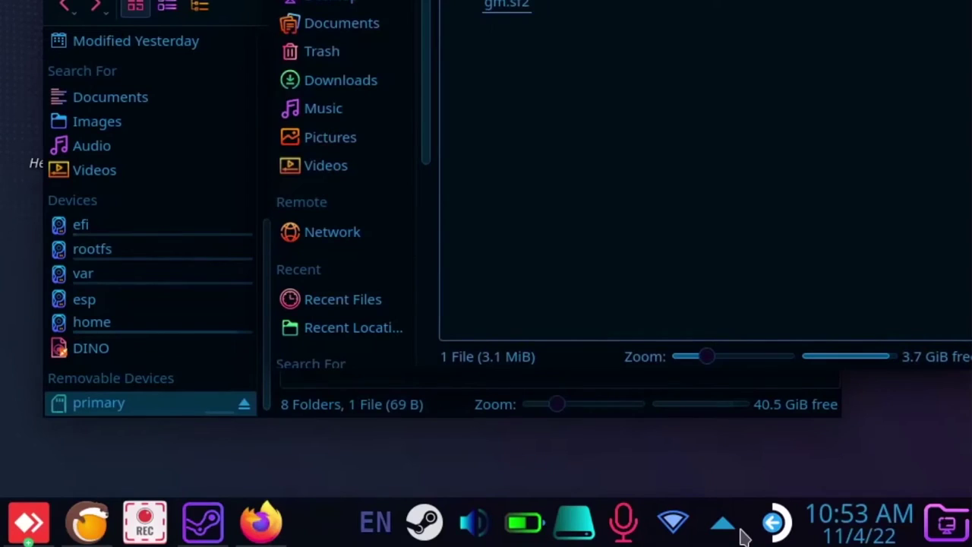
{"action": "left_click", "coordinate": [729, 526]}
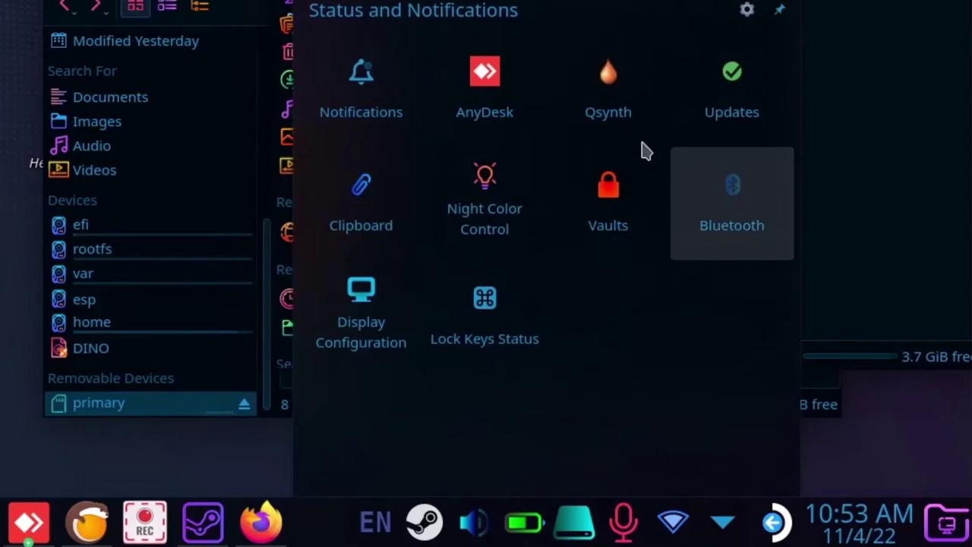
{"action": "left_click", "coordinate": [608, 99]}
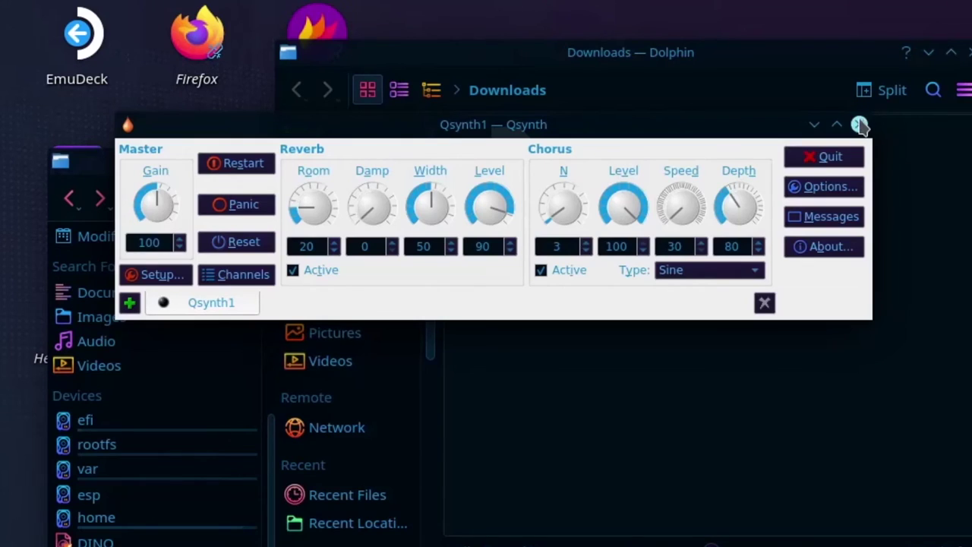
{"action": "left_click", "coordinate": [860, 124]}
- Dismiss the Qsynth tray notice and create a new desktop text file named midi_dino.sh
{"action": "left_click", "coordinate": [593, 222]}
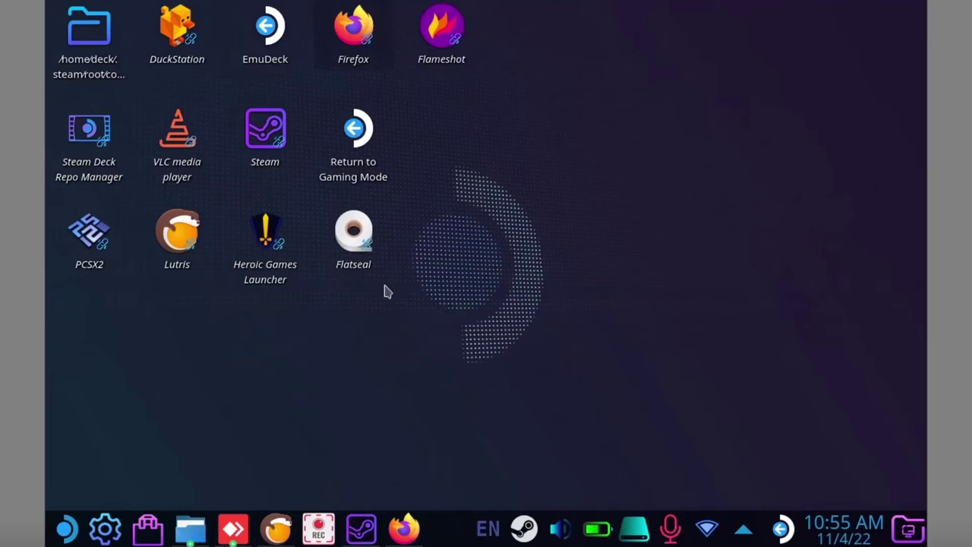
{"action": "right_click", "coordinate": [513, 133]}
{"action": "mouse_move", "coordinate": [581, 185]}
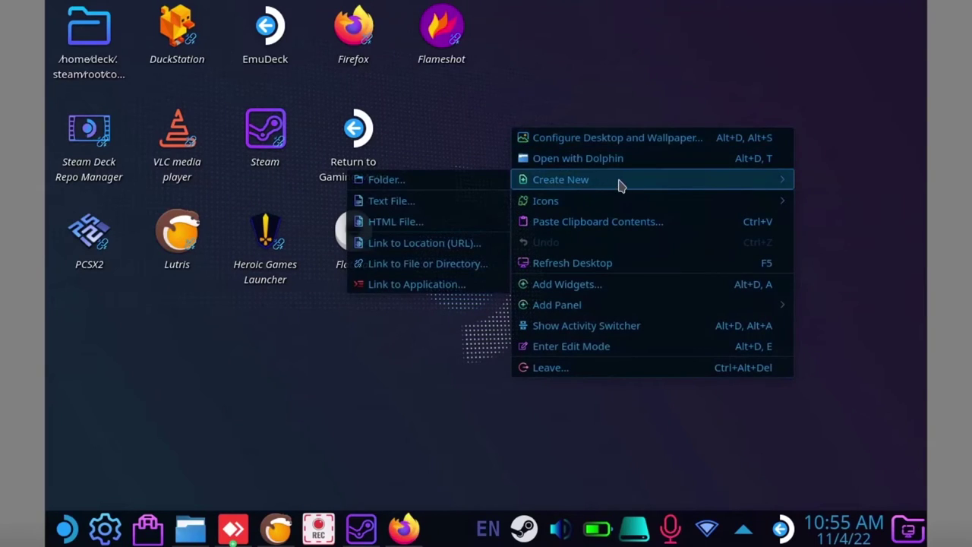
{"action": "left_click", "coordinate": [423, 200]}
{"action": "type", "text": "midi_dino"}
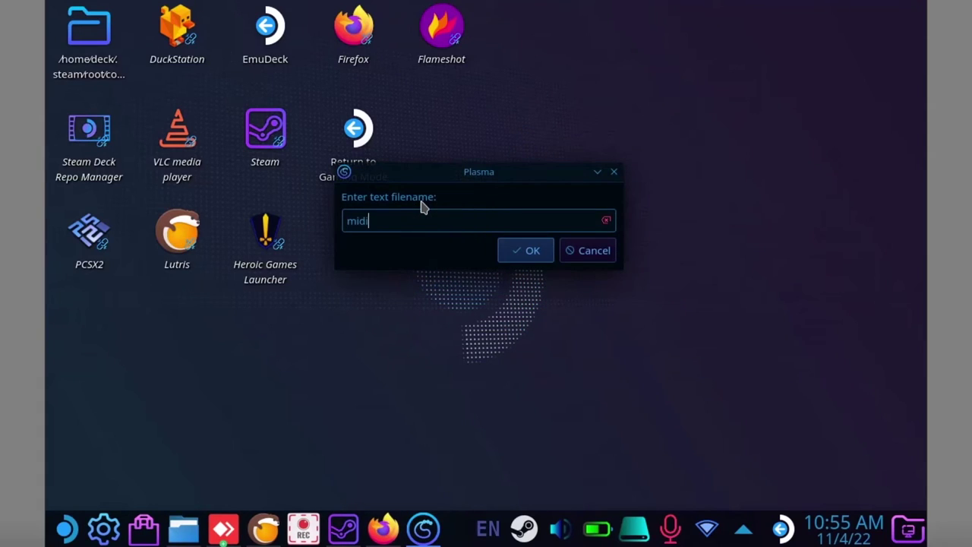
{"action": "left_click", "coordinate": [525, 257]}
{"action": "right_click", "coordinate": [534, 137]}
- Open midi_dino.sh in Notepadqq, append 'dino' to the lutris:rungame/ line, and save it
{"action": "mouse_move", "coordinate": [639, 173]}
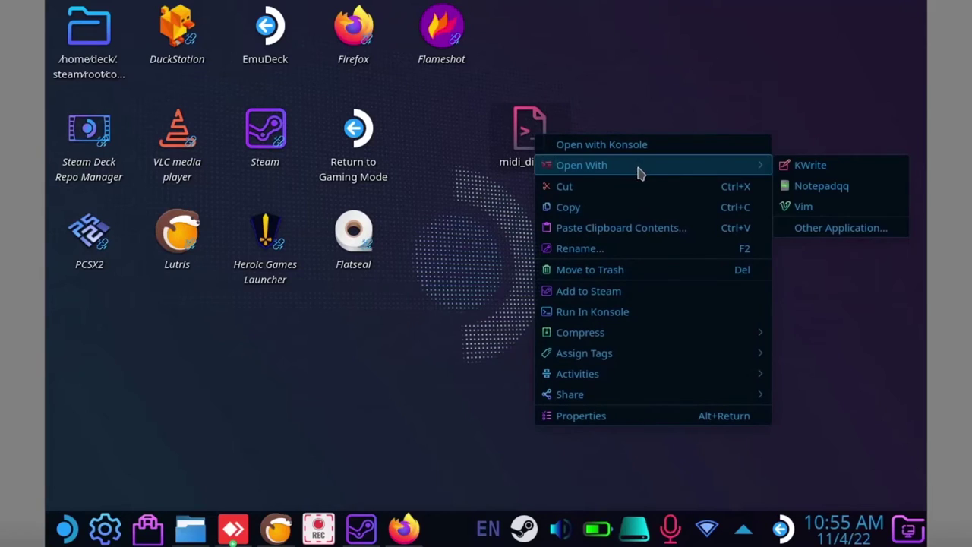
{"action": "left_click", "coordinate": [814, 189]}
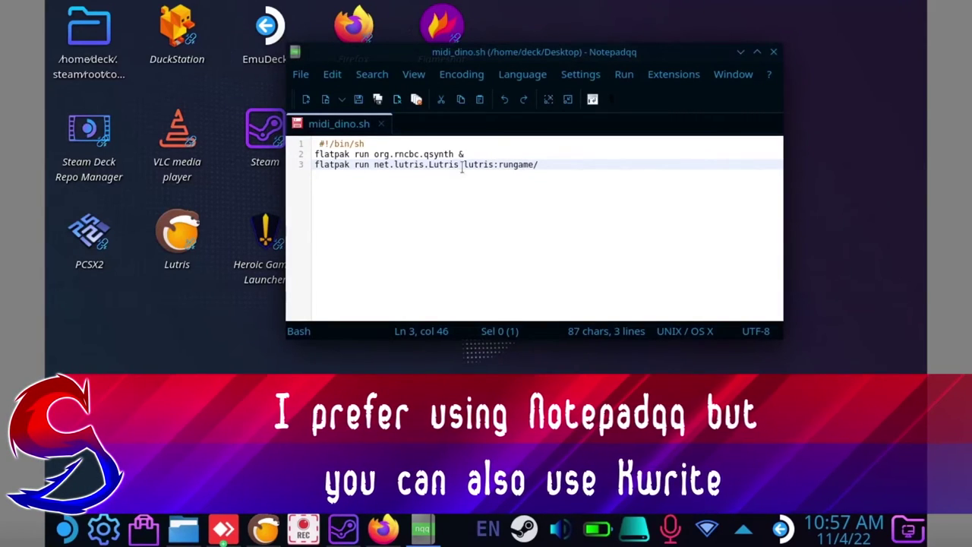
{"action": "type", "text": "dino"}
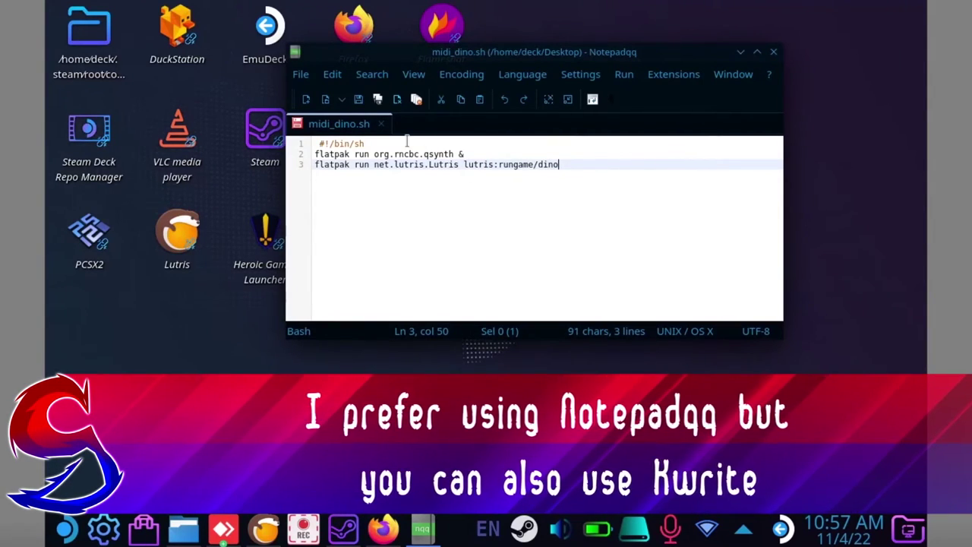
{"action": "left_click", "coordinate": [301, 73]}
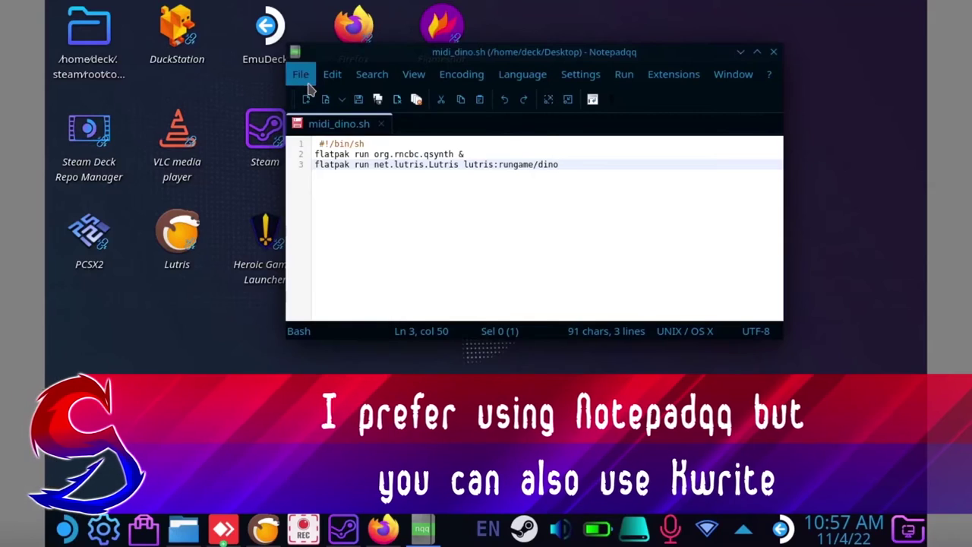
{"action": "left_click", "coordinate": [319, 176]}
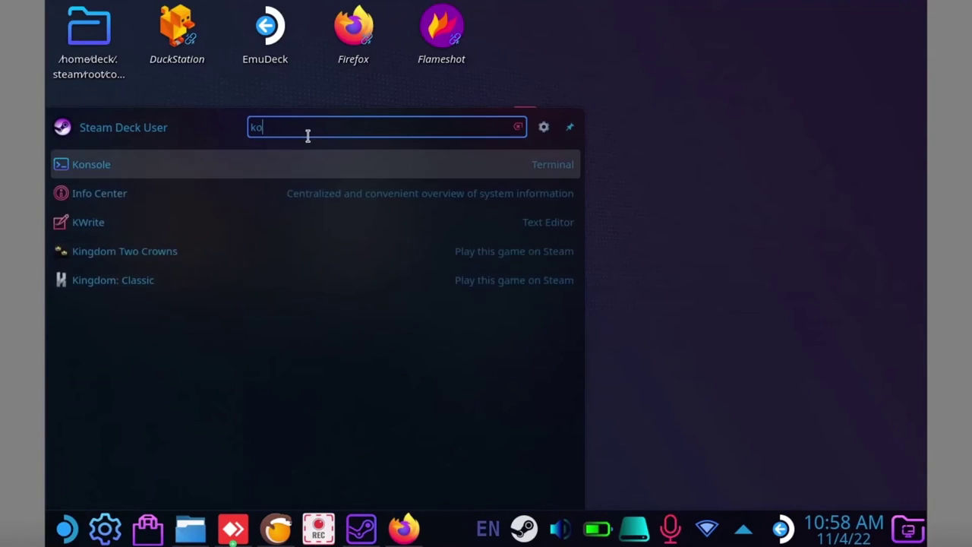
- Launch Konsole and change into the Desktop directory
{"action": "type", "text": "nsole"}
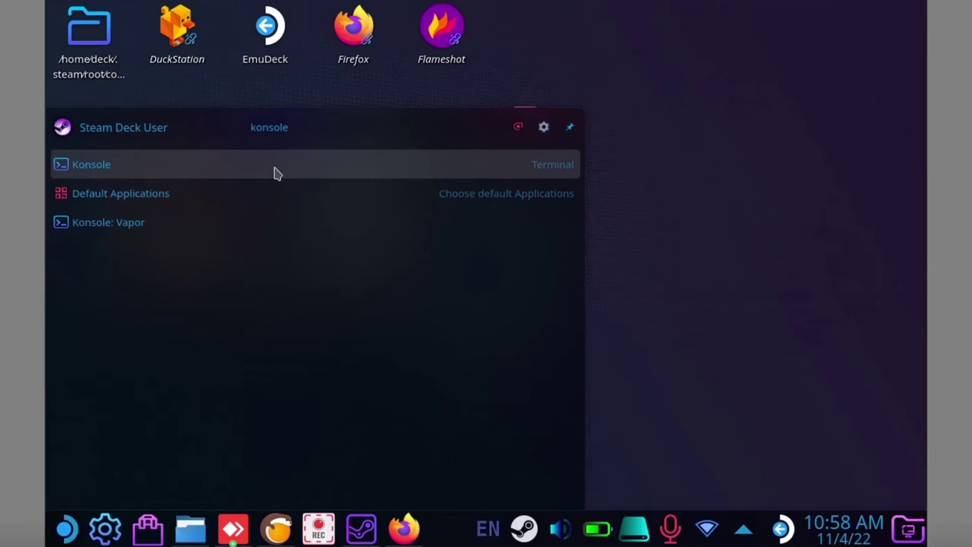
{"action": "left_click", "coordinate": [276, 171]}
{"action": "type", "text": "cd Desktop"}
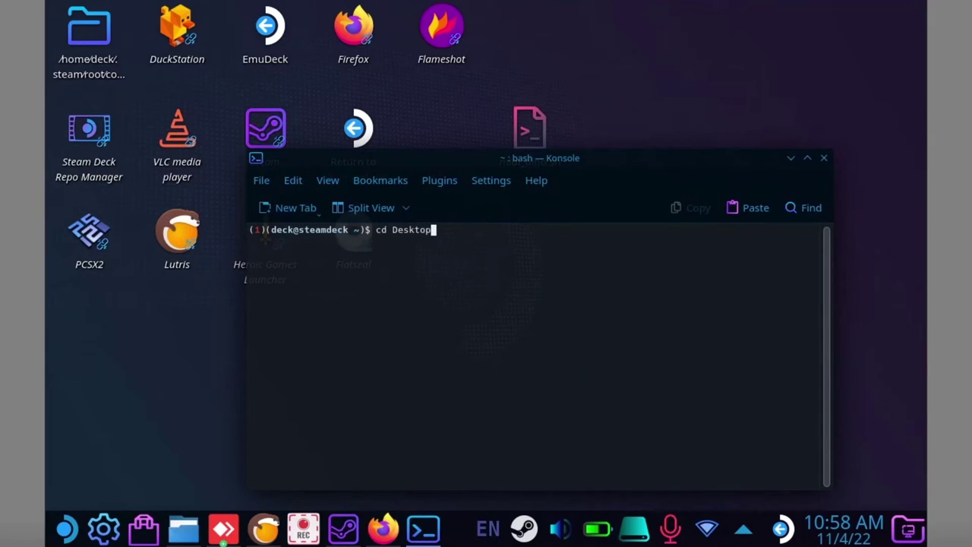
{"action": "key", "text": "Return"}
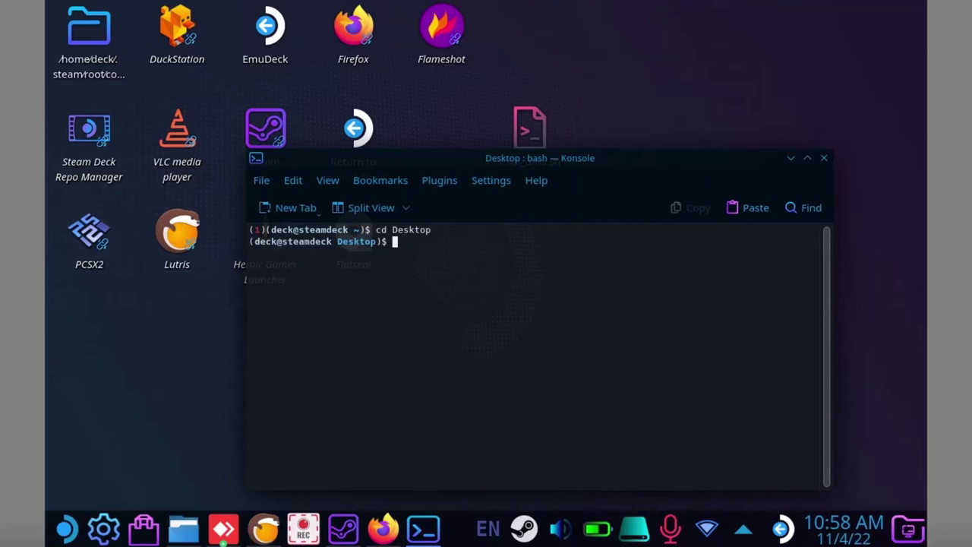
- Run chmod u+x midi_dino.sh to make the script executable
{"action": "type", "text": "chmod u+x midi"}
{"action": "left_click_drag", "start_coordinate": [621, 179], "coordinate": [615, 236]}
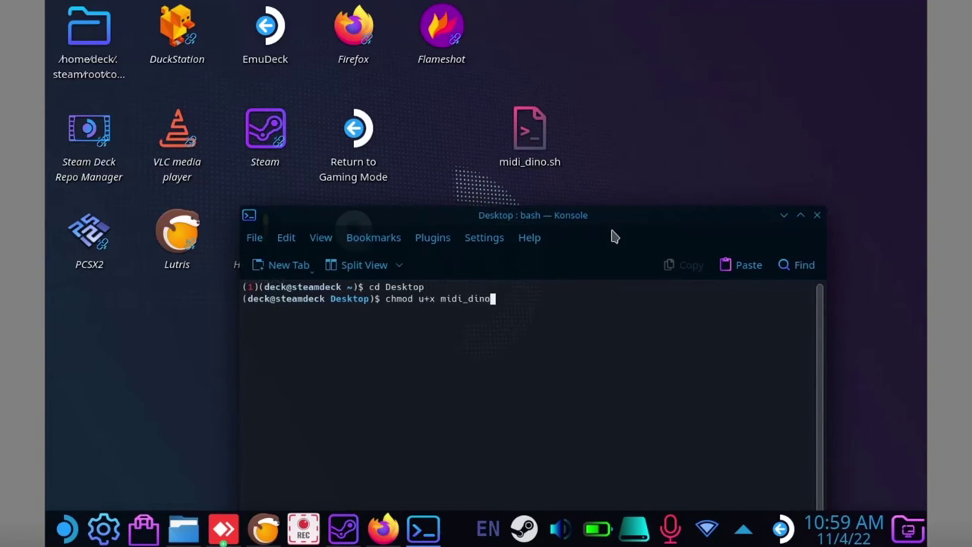
{"action": "type", "text": "_dino.sh"}
{"action": "key", "text": "Return"}
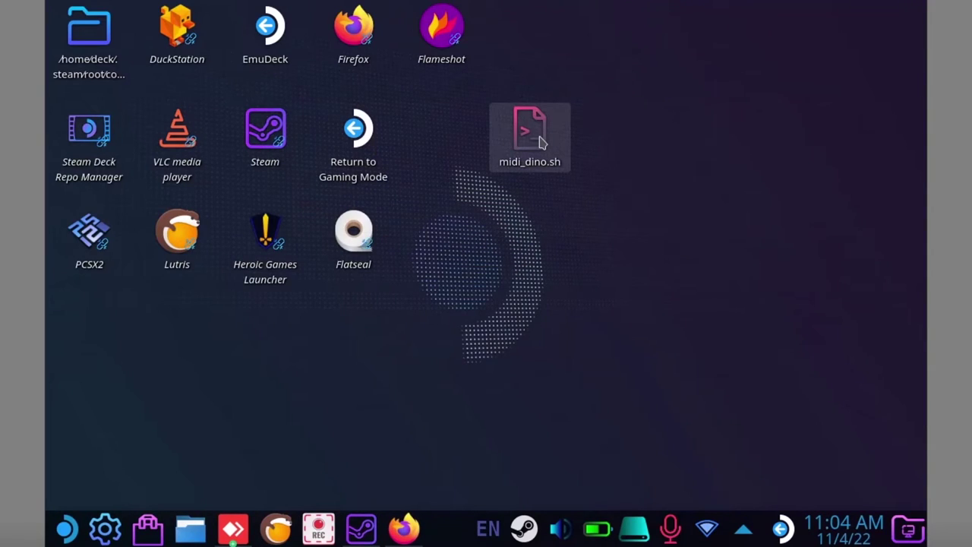
- Add midi_dino.sh to Steam as a non-Steam shortcut, review its properties, and launch it
{"action": "right_click", "coordinate": [541, 143]}
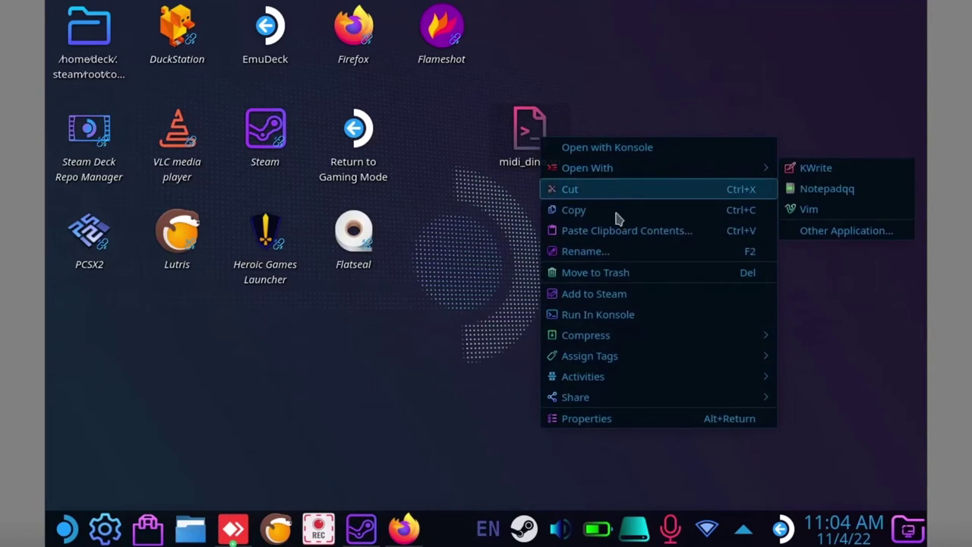
{"action": "left_click", "coordinate": [605, 296]}
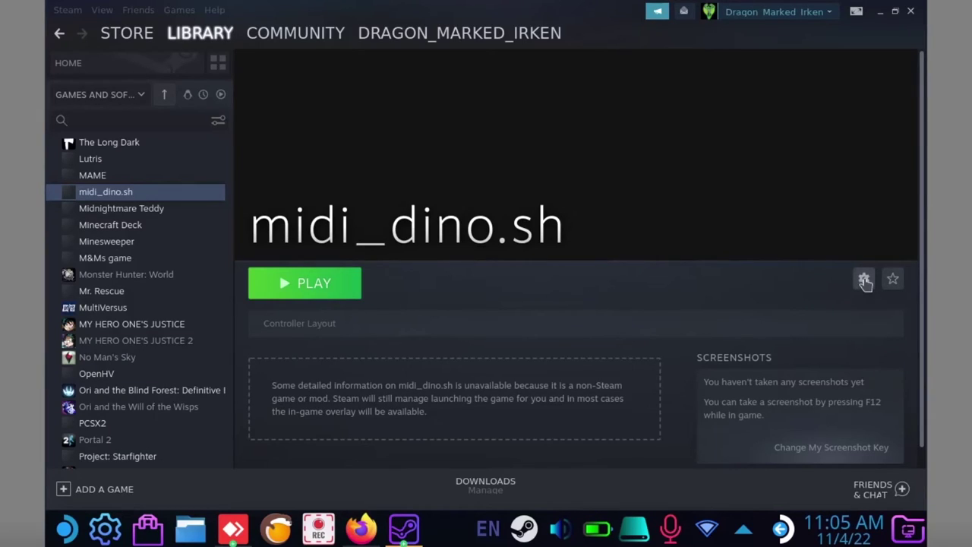
{"action": "left_click", "coordinate": [864, 278]}
{"action": "left_click", "coordinate": [811, 358]}
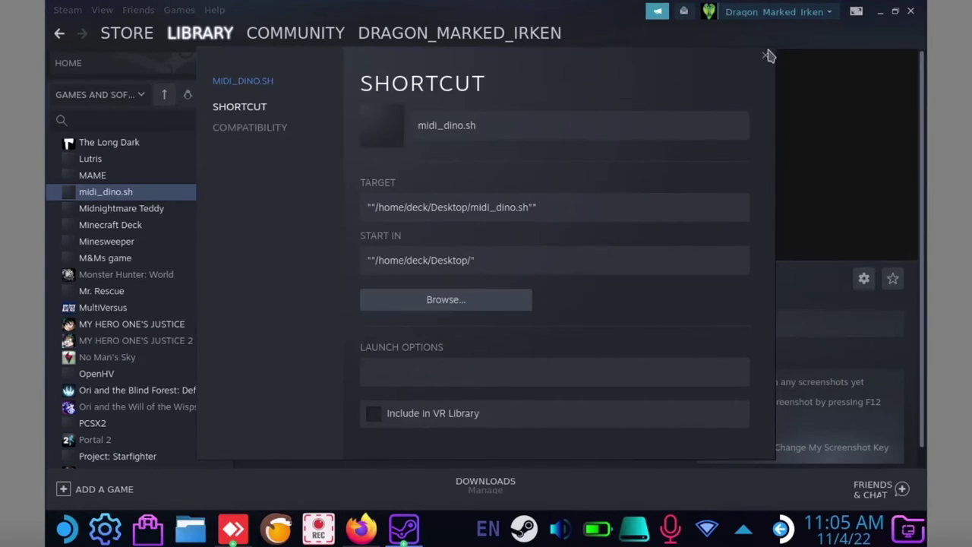
{"action": "left_click", "coordinate": [767, 57]}
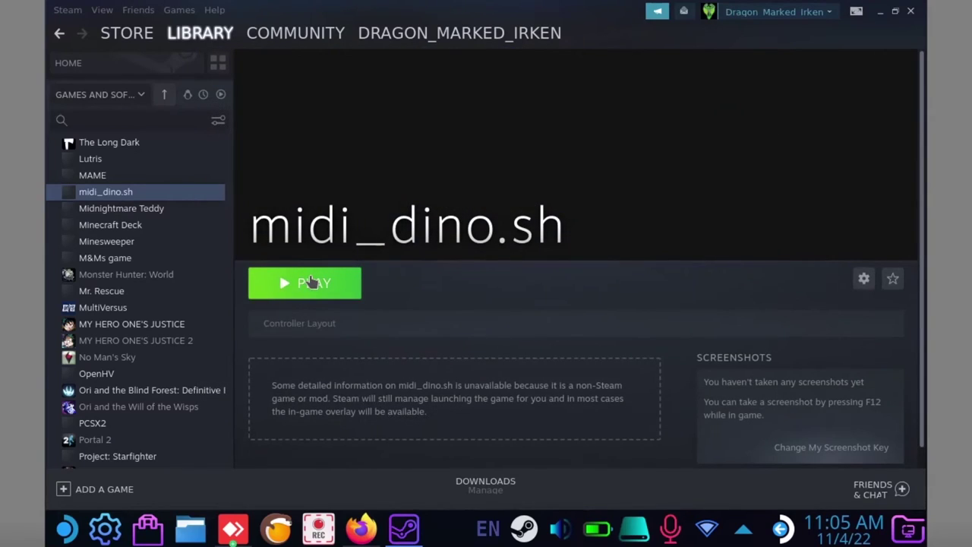
{"action": "left_click", "coordinate": [312, 282]}
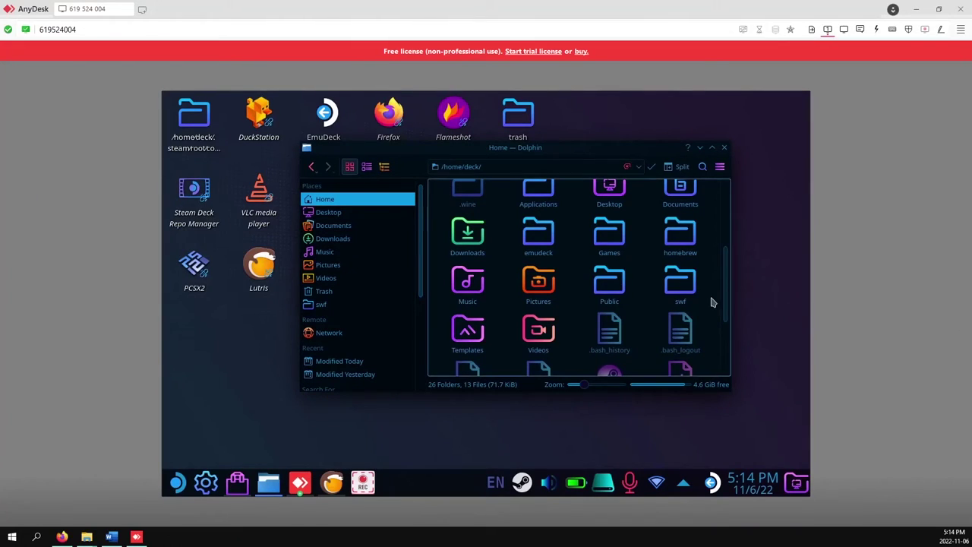
- Copy the Strategy First folder from Games/dino-island/drive_c/Program Files (x86)
{"action": "double_click", "coordinate": [610, 235]}
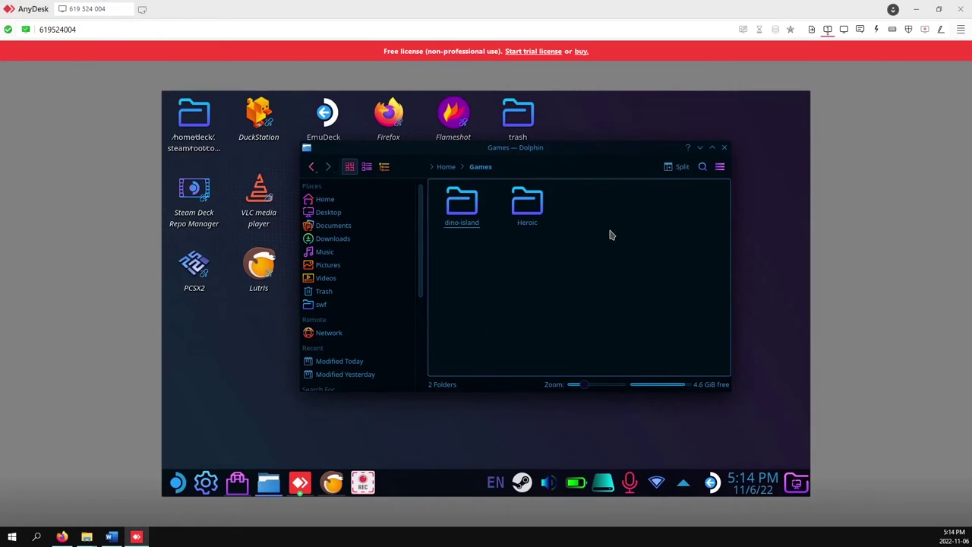
{"action": "double_click", "coordinate": [471, 211]}
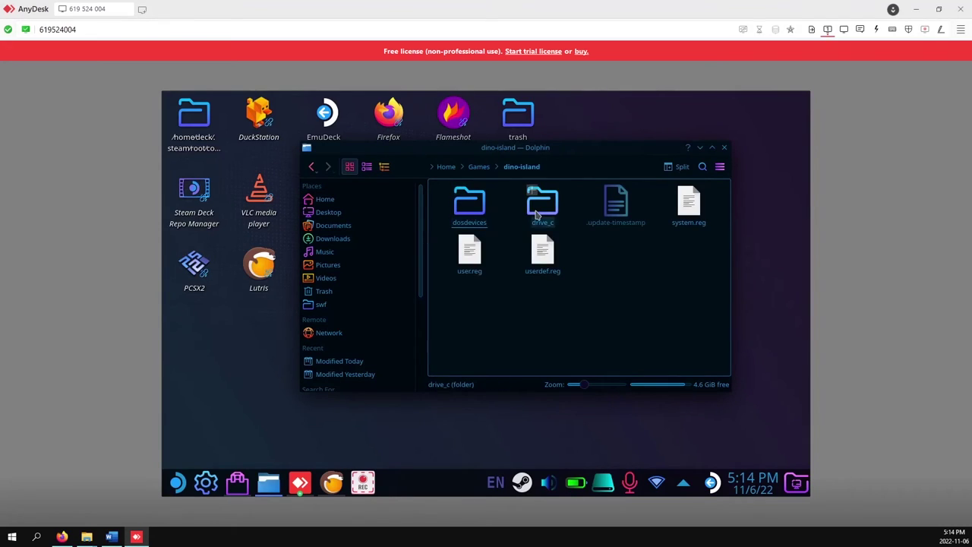
{"action": "double_click", "coordinate": [539, 203]}
{"action": "double_click", "coordinate": [541, 215]}
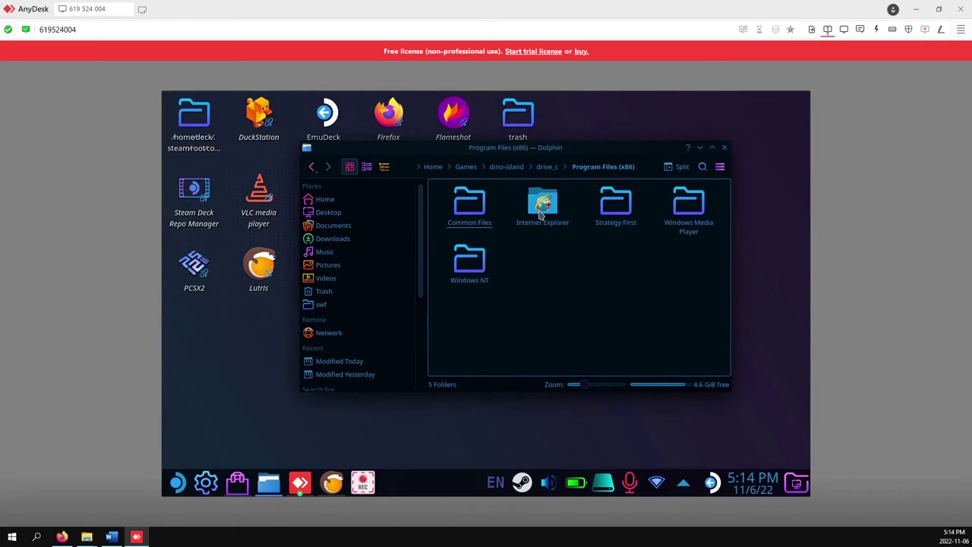
{"action": "right_click", "coordinate": [615, 215]}
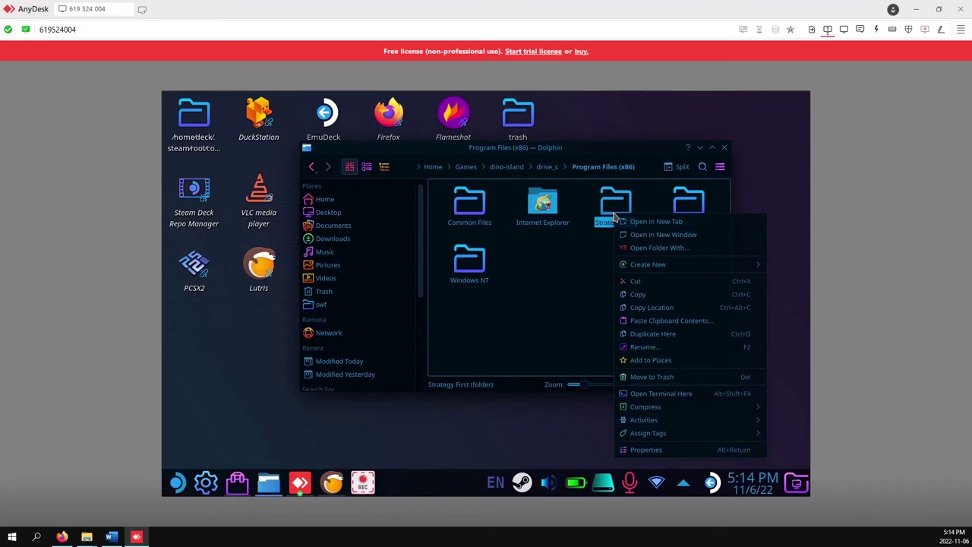
{"action": "left_click", "coordinate": [638, 294]}
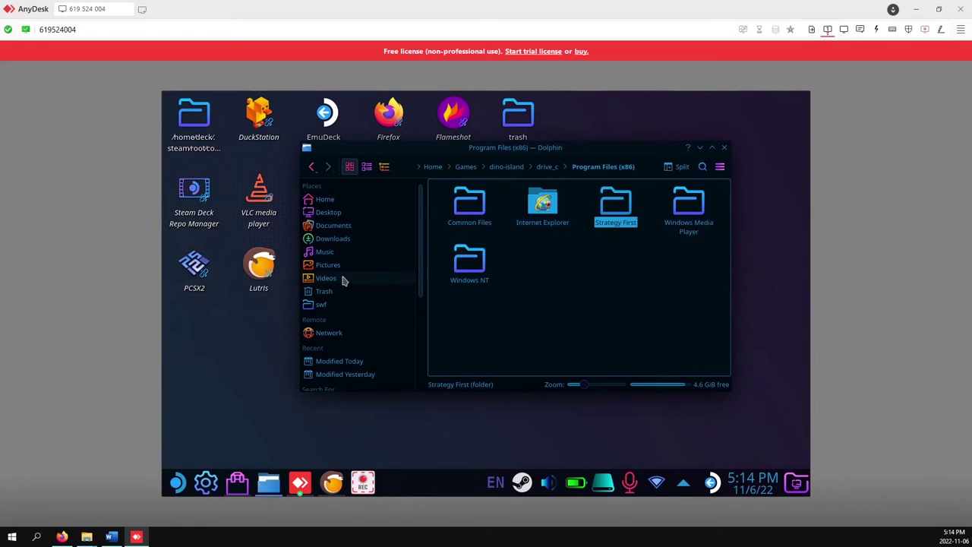
- Paste Strategy First into wine-sd/drive_c/Program Files (x86) on the primary SD card, opened in a new tab
{"action": "scroll", "coordinate": [342, 279], "scroll_direction": "down", "scroll_amount": 4}
{"action": "right_click", "coordinate": [346, 384]}
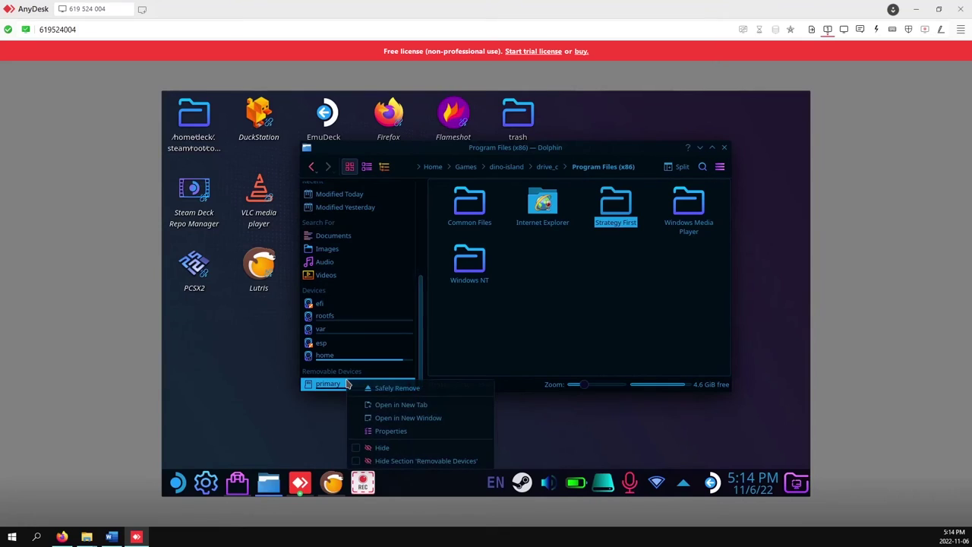
{"action": "left_click", "coordinate": [387, 404]}
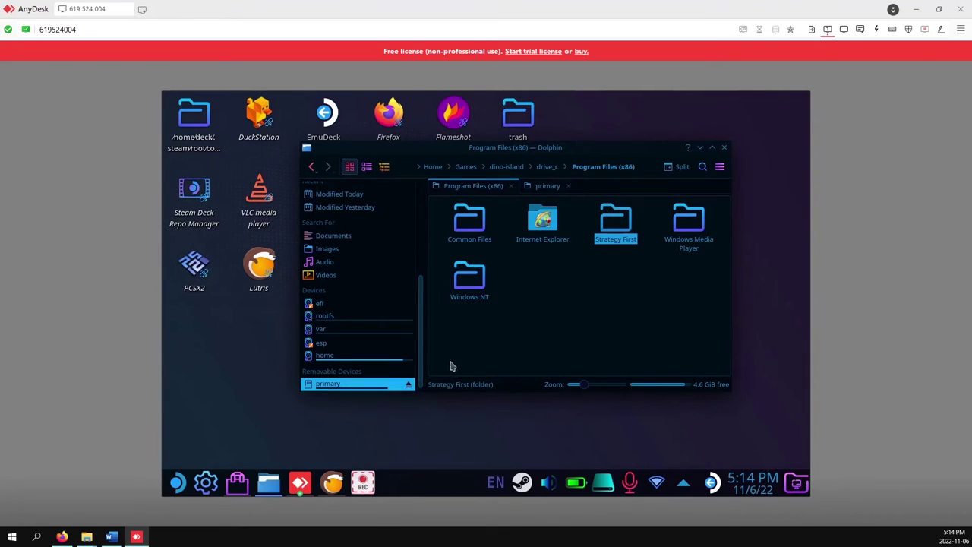
{"action": "left_click", "coordinate": [541, 189]}
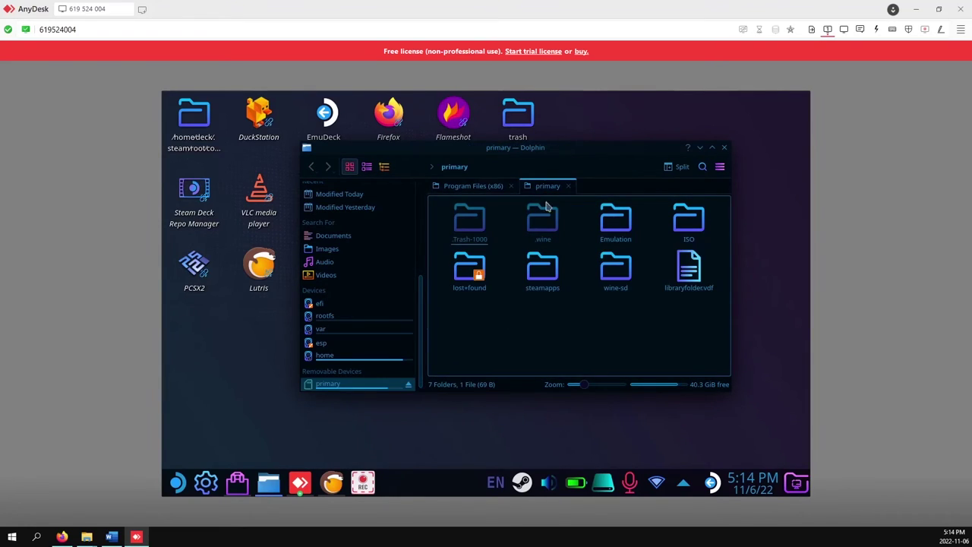
{"action": "left_click", "coordinate": [614, 273]}
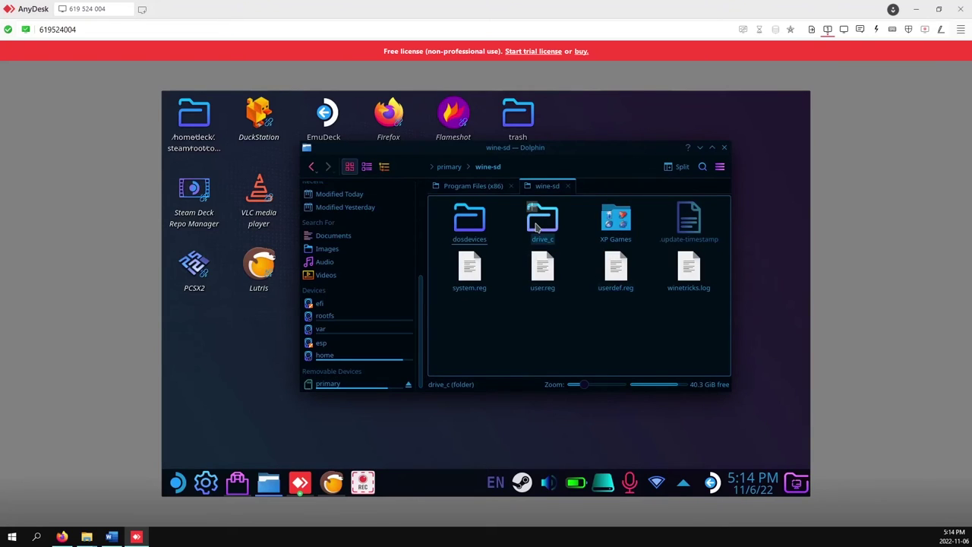
{"action": "left_click", "coordinate": [542, 221]}
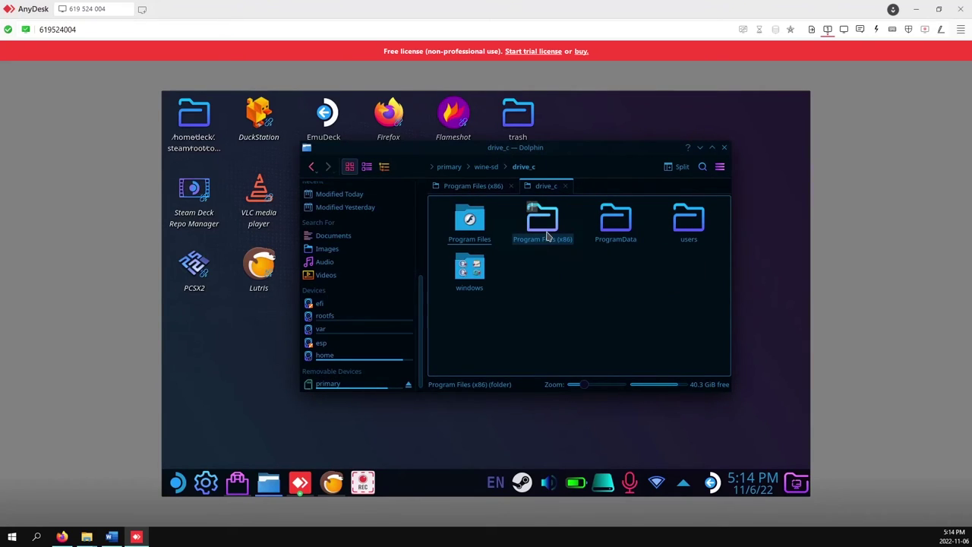
{"action": "left_click", "coordinate": [547, 237]}
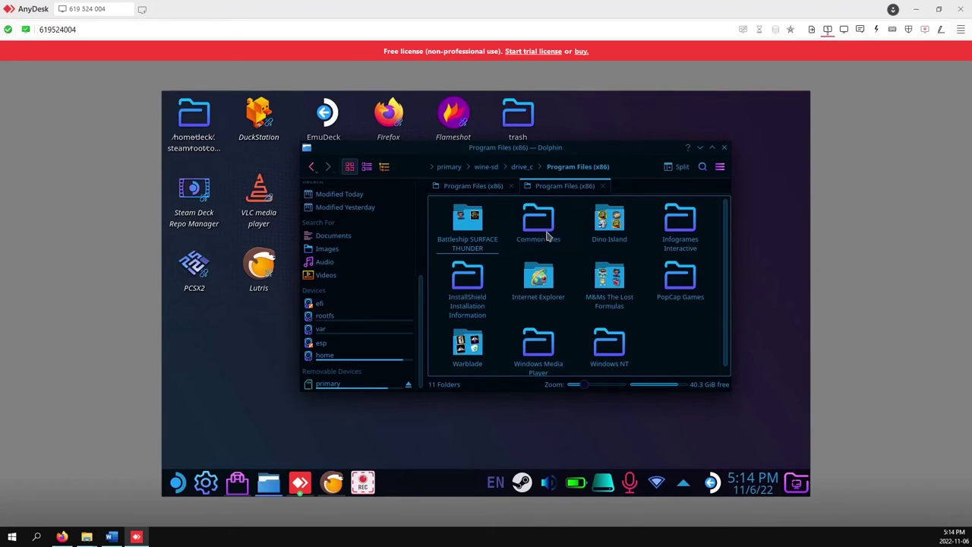
{"action": "right_click", "coordinate": [673, 341]}
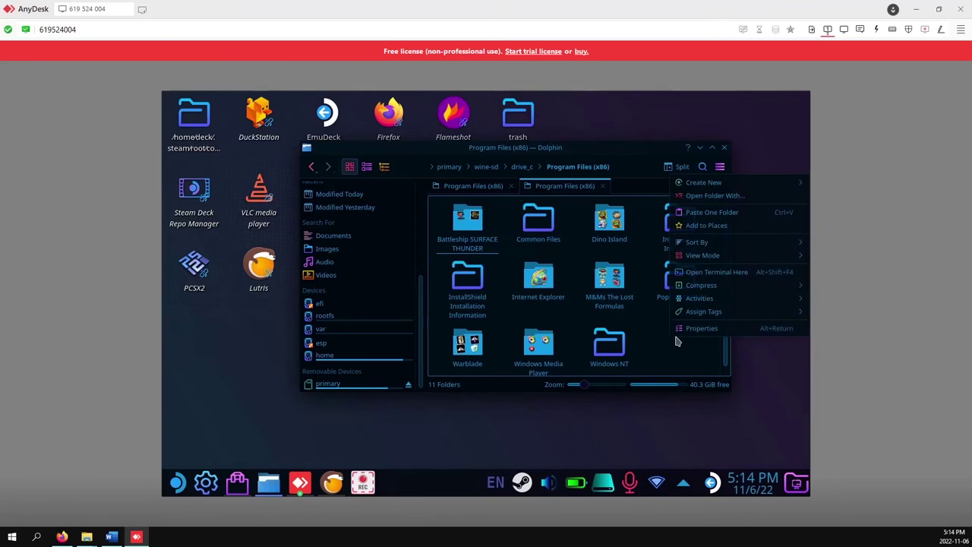
{"action": "left_click", "coordinate": [712, 213]}
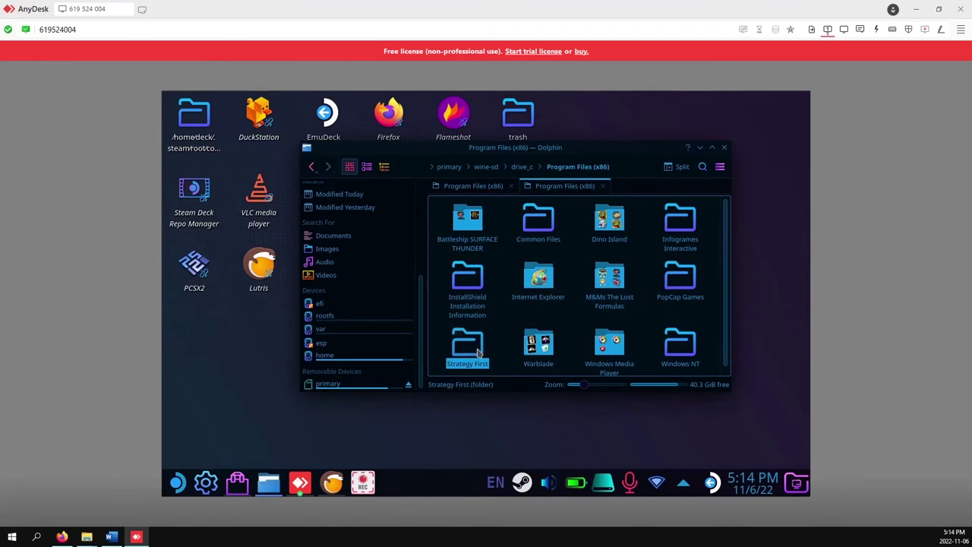
- Open Strategy First/Dino Island and copy the path of DinoIsland.exe
{"action": "left_click", "coordinate": [478, 352]}
{"action": "left_click", "coordinate": [467, 229]}
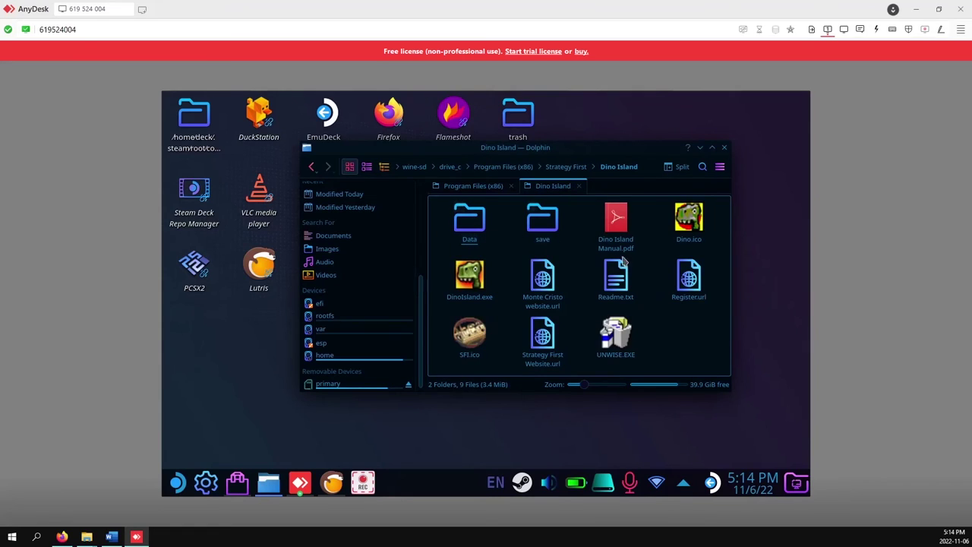
{"action": "right_click", "coordinate": [471, 282]}
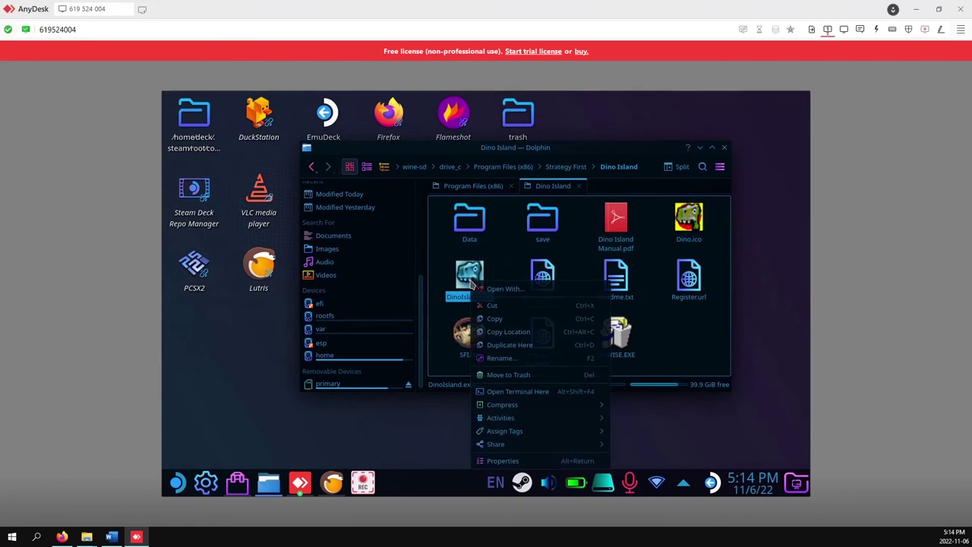
{"action": "left_click", "coordinate": [514, 331]}
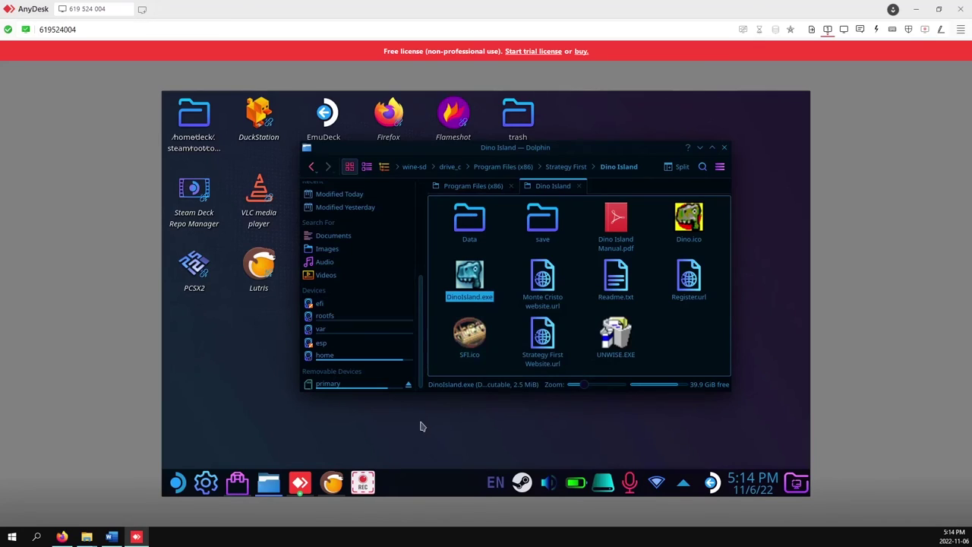
- Open Dino island's game options in Lutris and review its executable path
{"action": "left_click", "coordinate": [333, 483]}
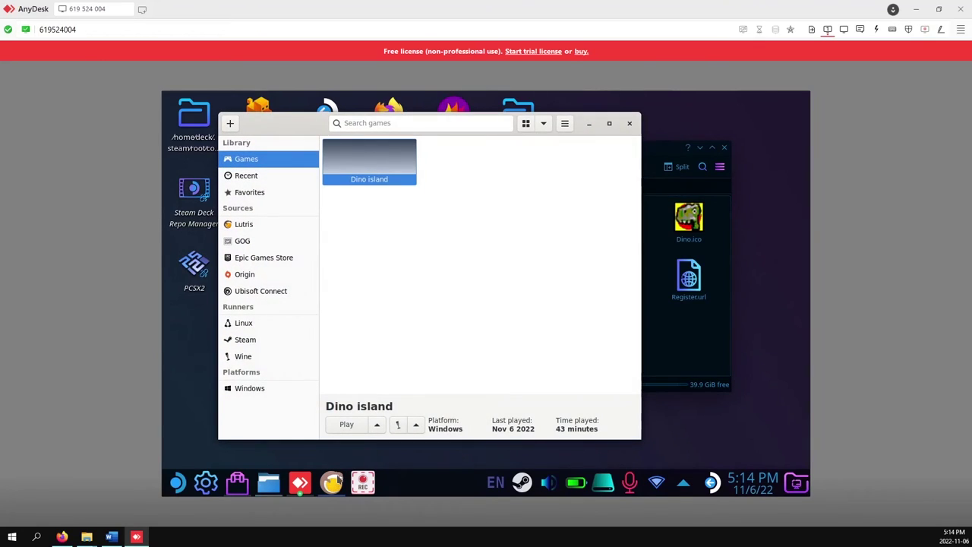
{"action": "right_click", "coordinate": [398, 163]}
{"action": "left_click", "coordinate": [429, 206]}
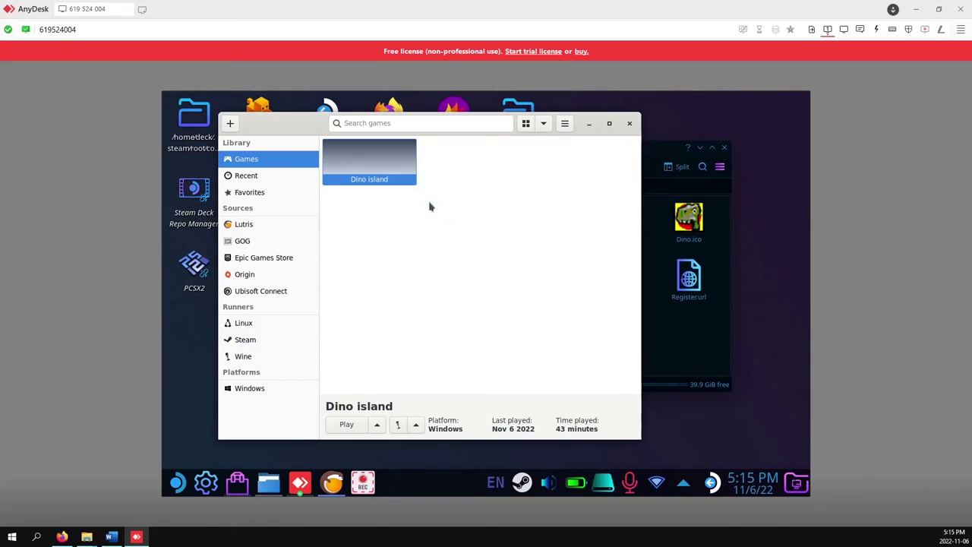
{"action": "left_click", "coordinate": [325, 159]}
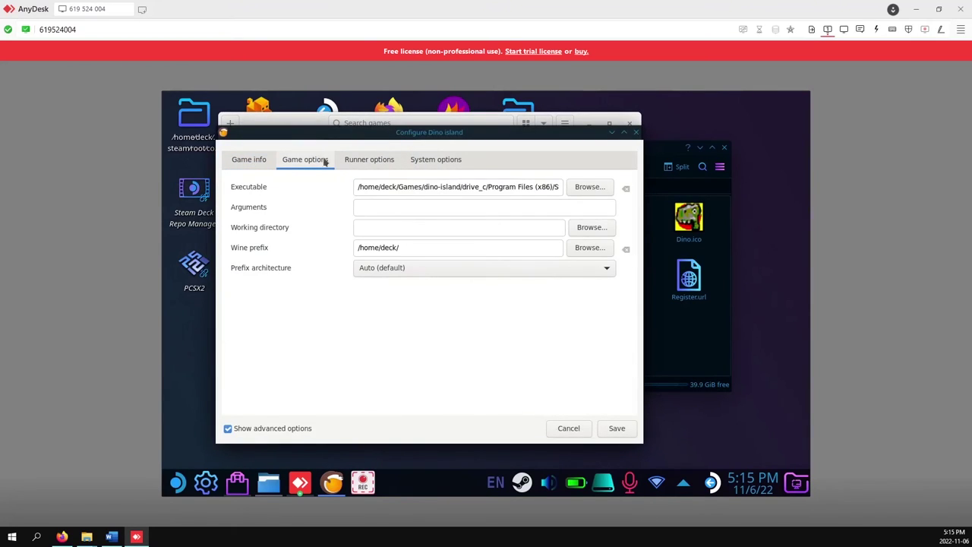
{"action": "left_click", "coordinate": [390, 186]}
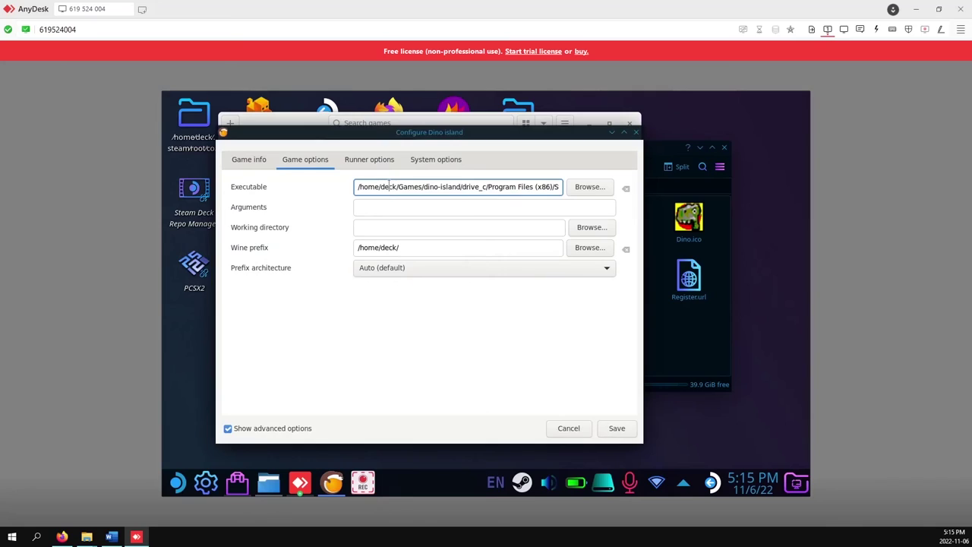
{"action": "triple_click", "coordinate": [390, 187]}
{"action": "left_click", "coordinate": [390, 186]}
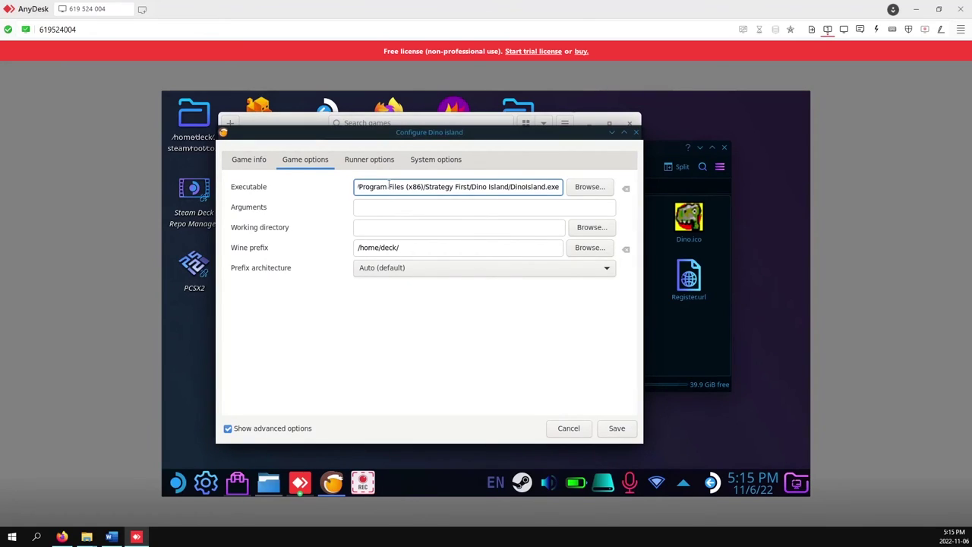
{"action": "left_click", "coordinate": [420, 249]}
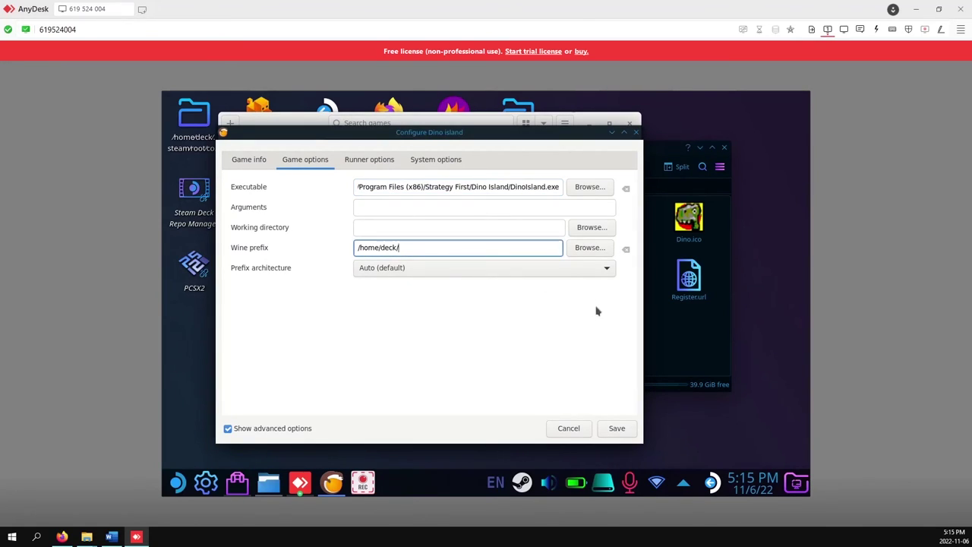
- Replace the Wine prefix with /run/media/mmcblk0p1/wine-sd/ copied from Dolphin, and save
{"action": "left_click", "coordinate": [680, 336]}
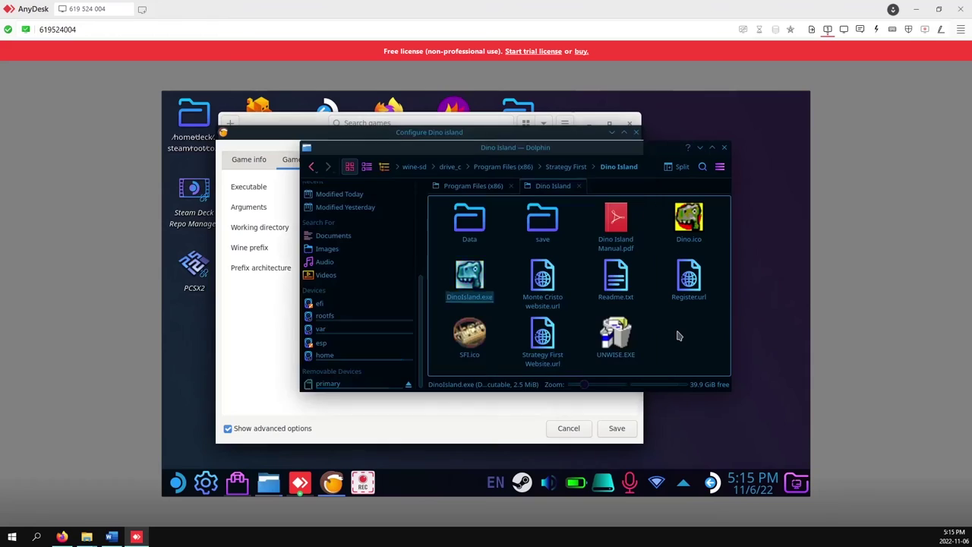
{"action": "left_click", "coordinate": [413, 167]}
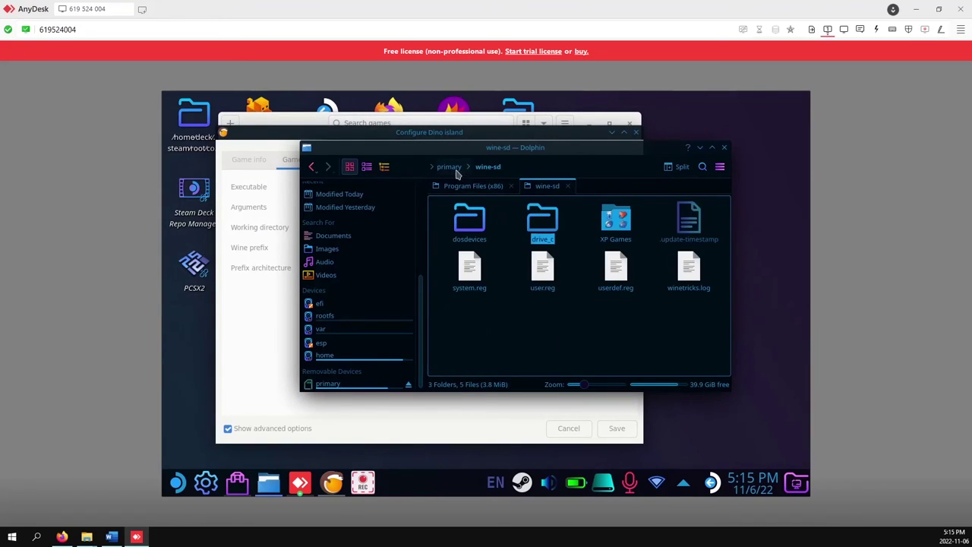
{"action": "left_click", "coordinate": [517, 173]}
{"action": "key", "text": "ctrl+a"}
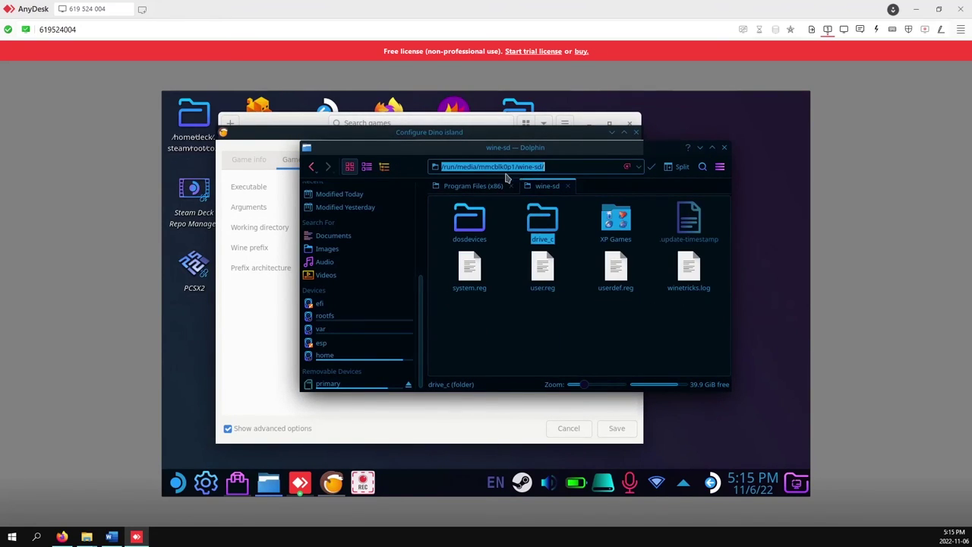
{"action": "left_click", "coordinate": [262, 331]}
{"action": "left_click_drag", "start_coordinate": [430, 247], "coordinate": [341, 249]}
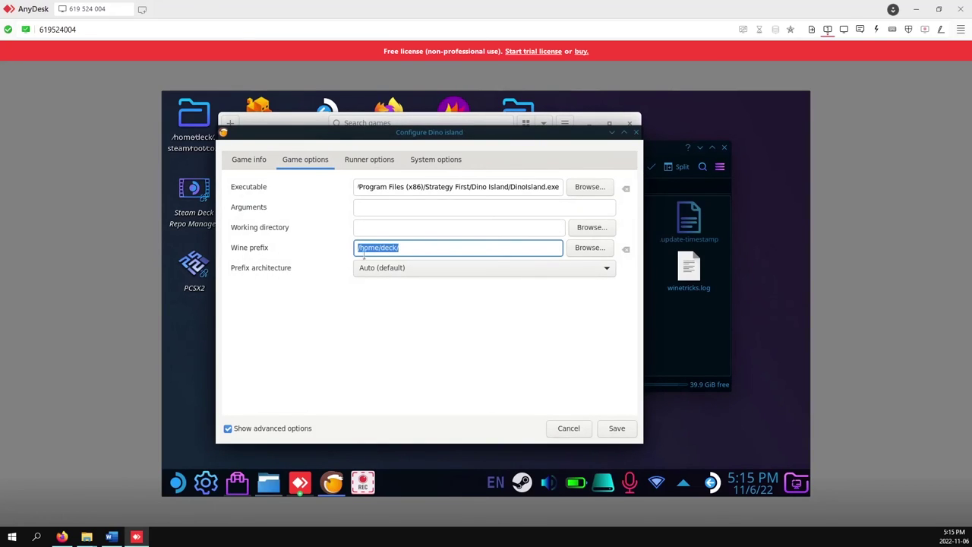
{"action": "key", "text": "ctrl+v"}
{"action": "left_click", "coordinate": [616, 429]}
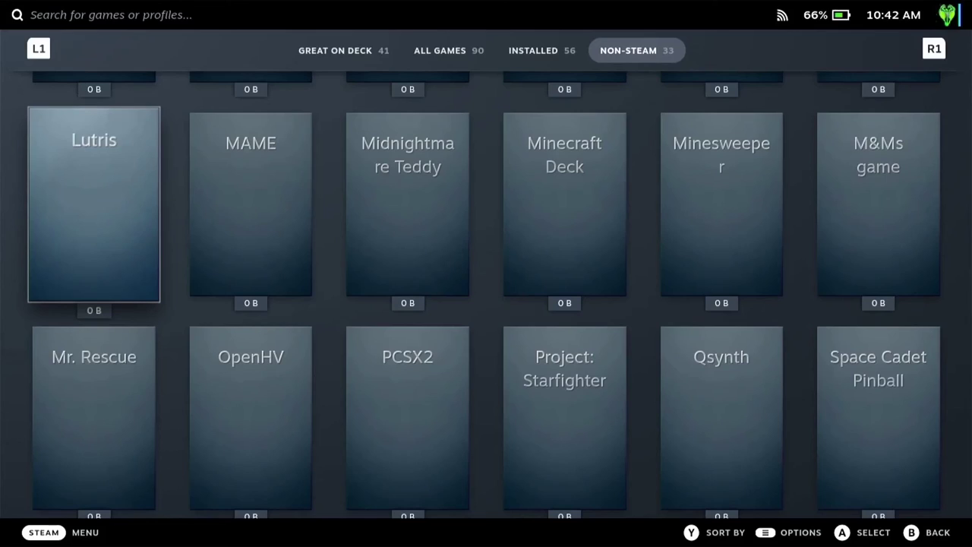
- Launch the Lutris shortcut from Steam's game-mode library
{"action": "key", "text": "Return"}
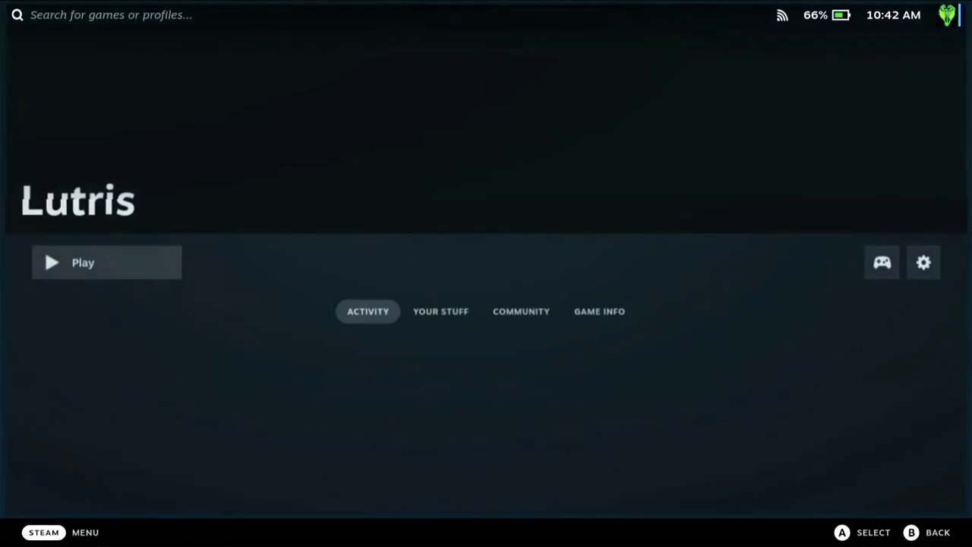